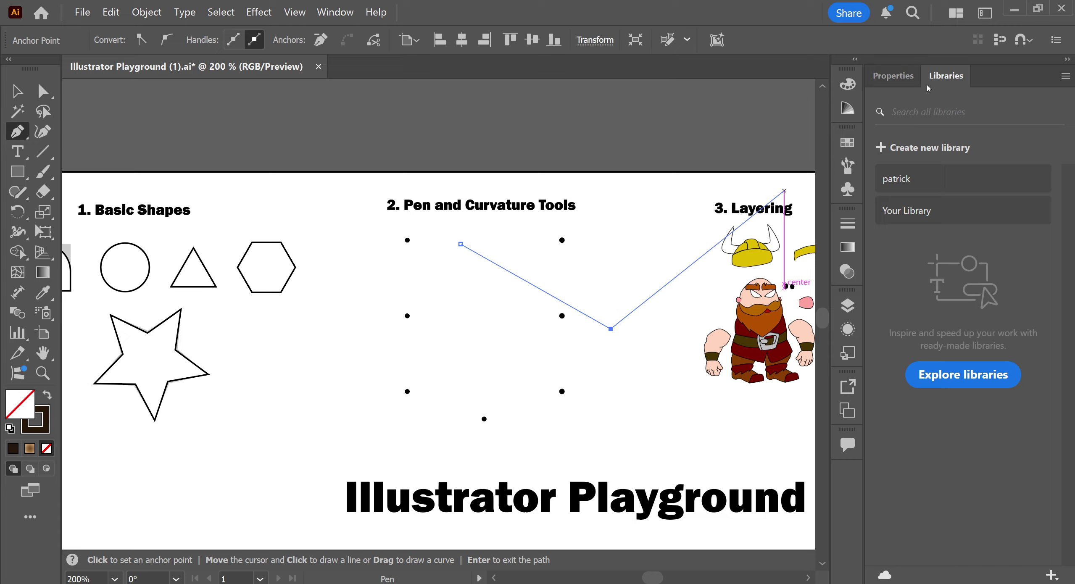
End the open two-point Pen path and deselect it
key("Return")
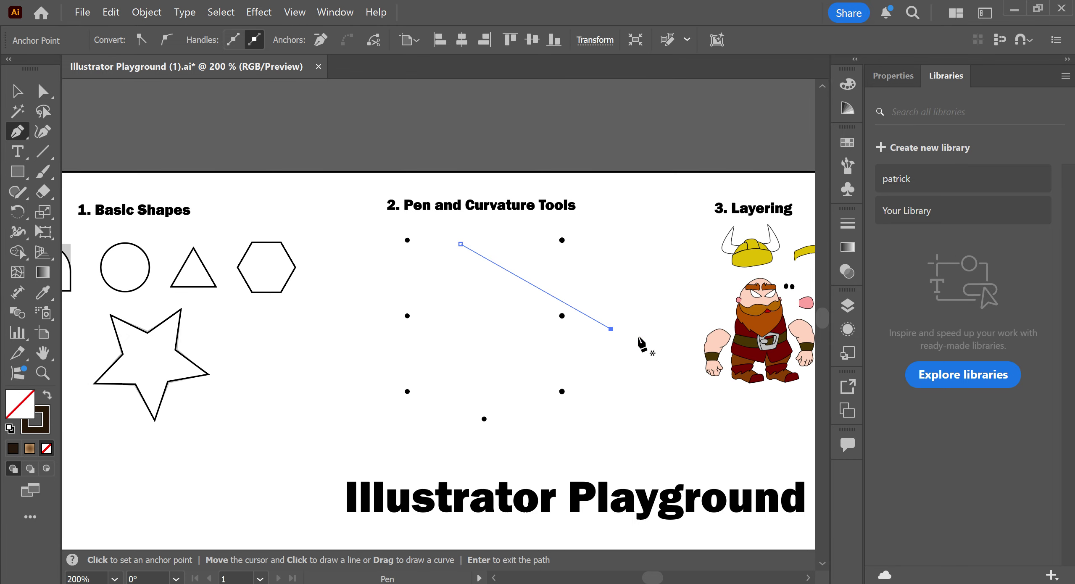
left_click(615, 335, "ctrl")
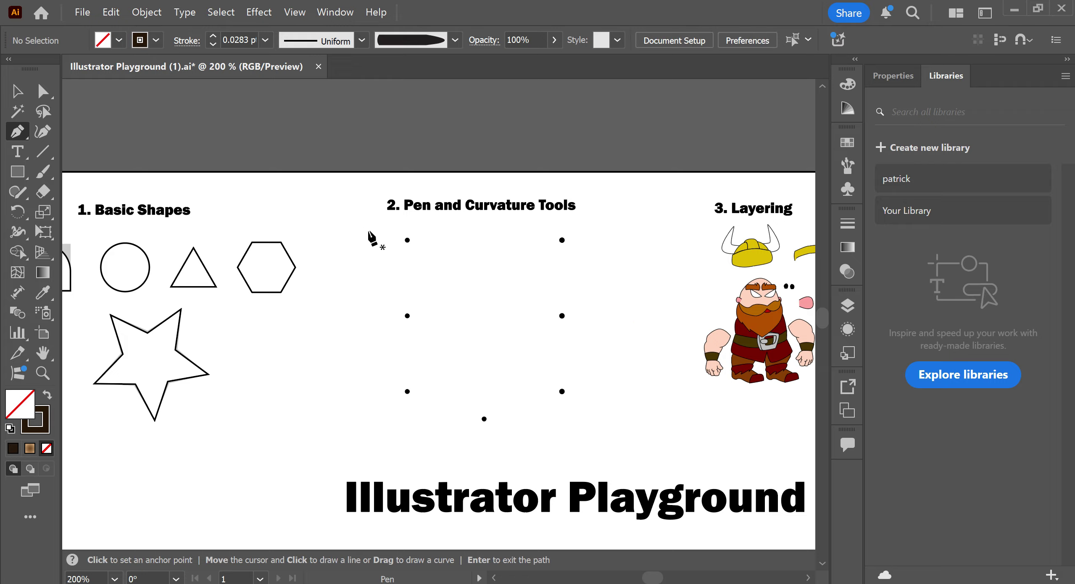
Draw a closed seven-point, straight-sided shape with the Pen tool, starting and ending at the upper-left dot of the exercise
left_click(407, 240)
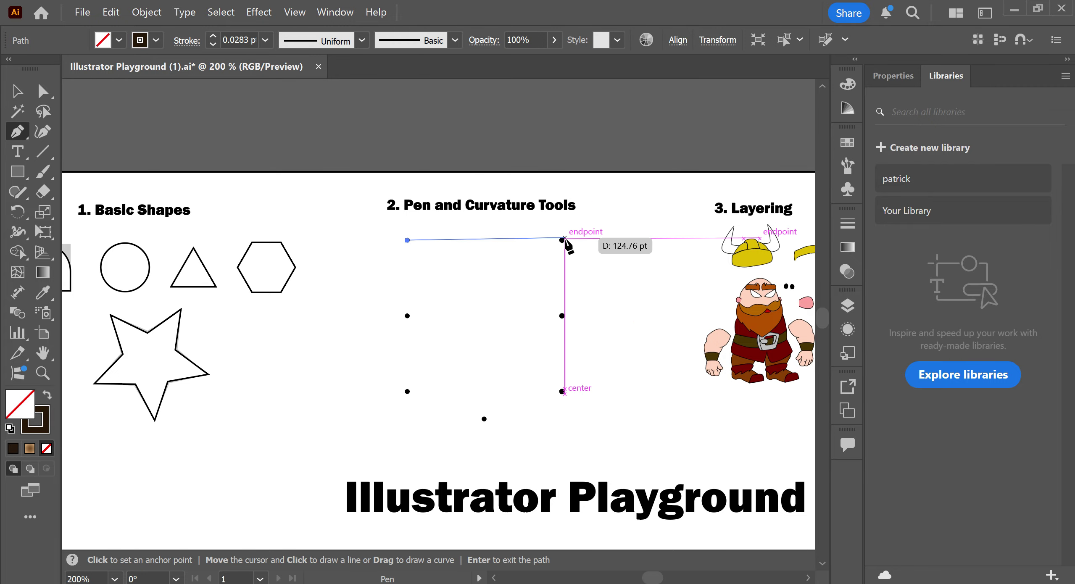
left_click(562, 240)
left_click(564, 283)
left_click(603, 308)
left_click(562, 350)
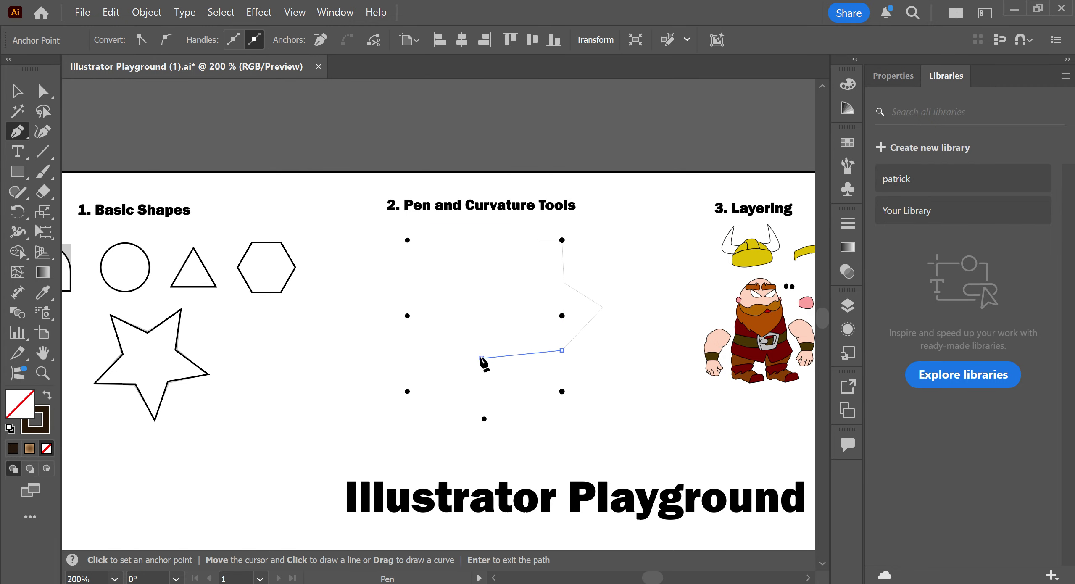
left_click(483, 358)
left_click(449, 308)
left_click(408, 240)
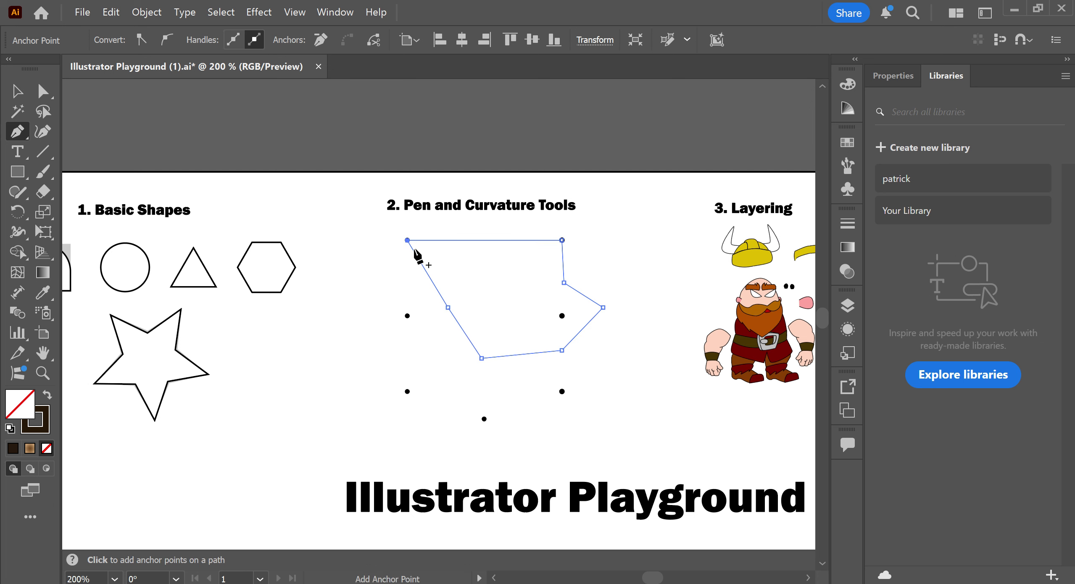
Undo the closing segment, close the shape again at its starting point, and undo back to the first anchor
key("ctrl+z")
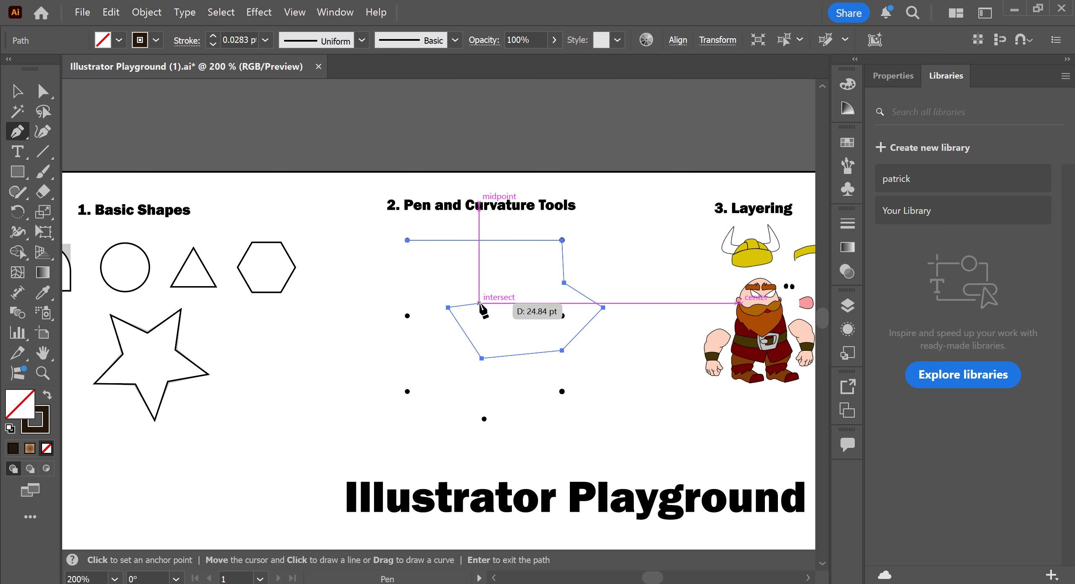
left_click(407, 240)
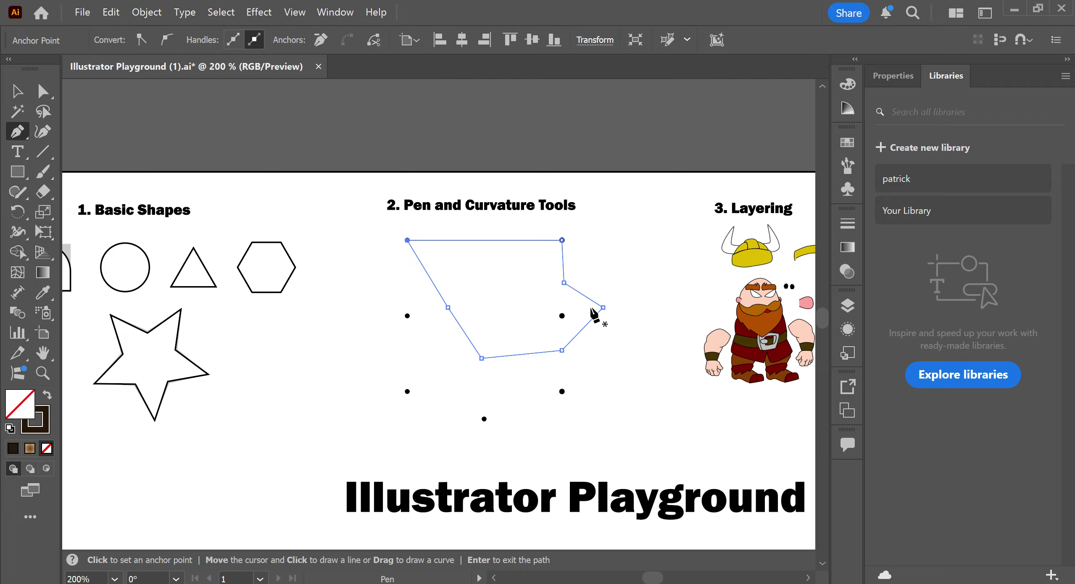
key("ctrl+z")
key("ctrl+z")
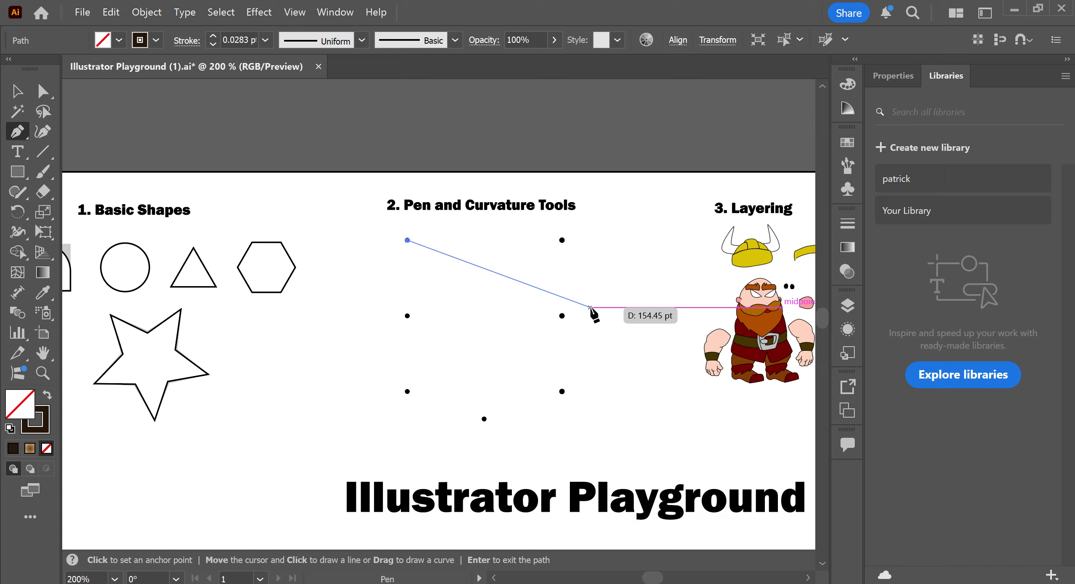
Trace the remaining dots with the Pen tool into a closed shield outline with straight sides and a smoothly curved bottom
left_click(562, 240)
left_click(562, 316)
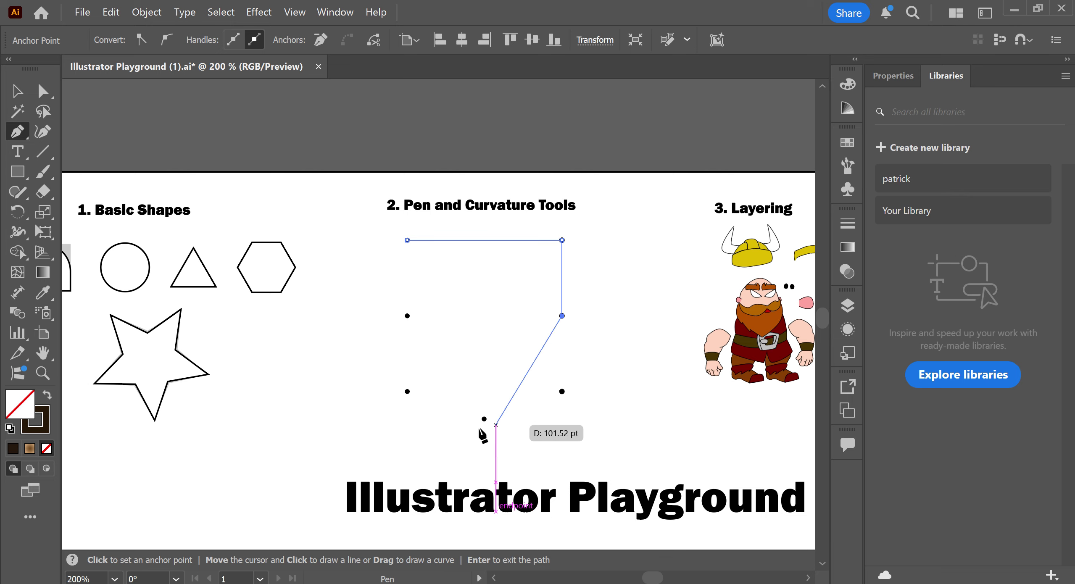
left_click(562, 391)
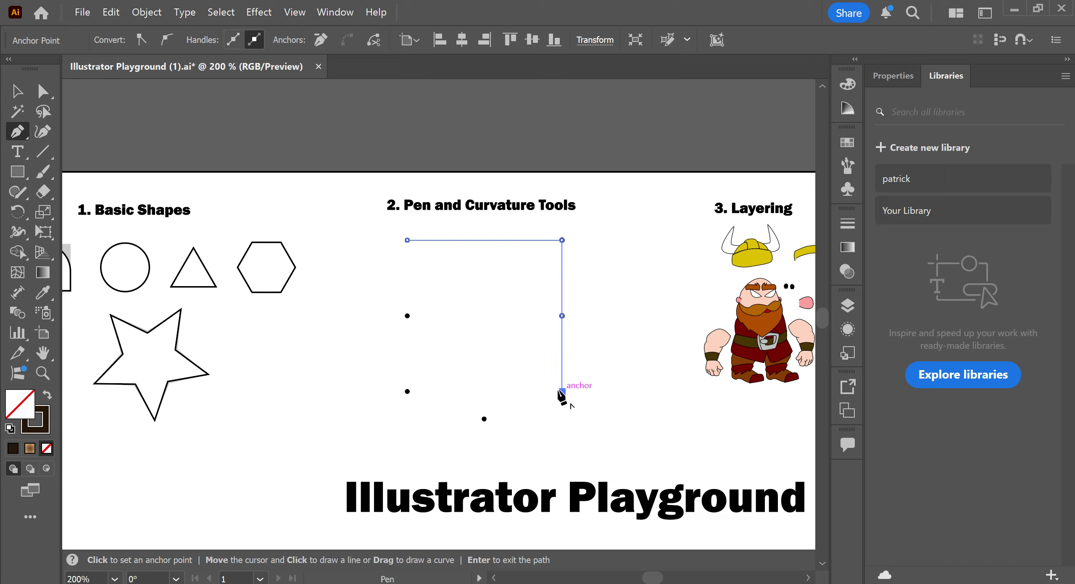
left_click(484, 418)
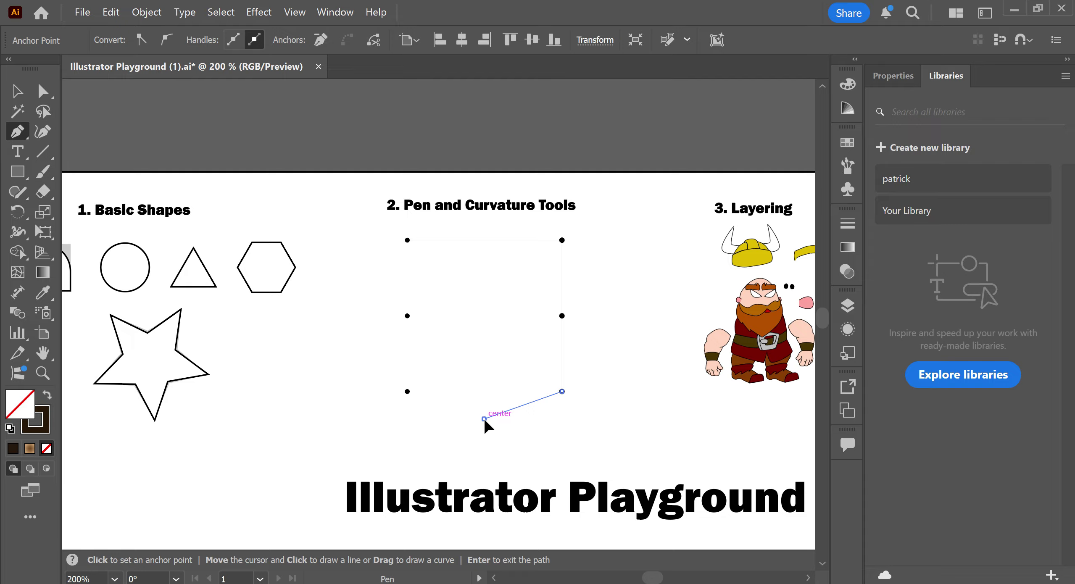
left_click_drag(484, 418, 605, 449)
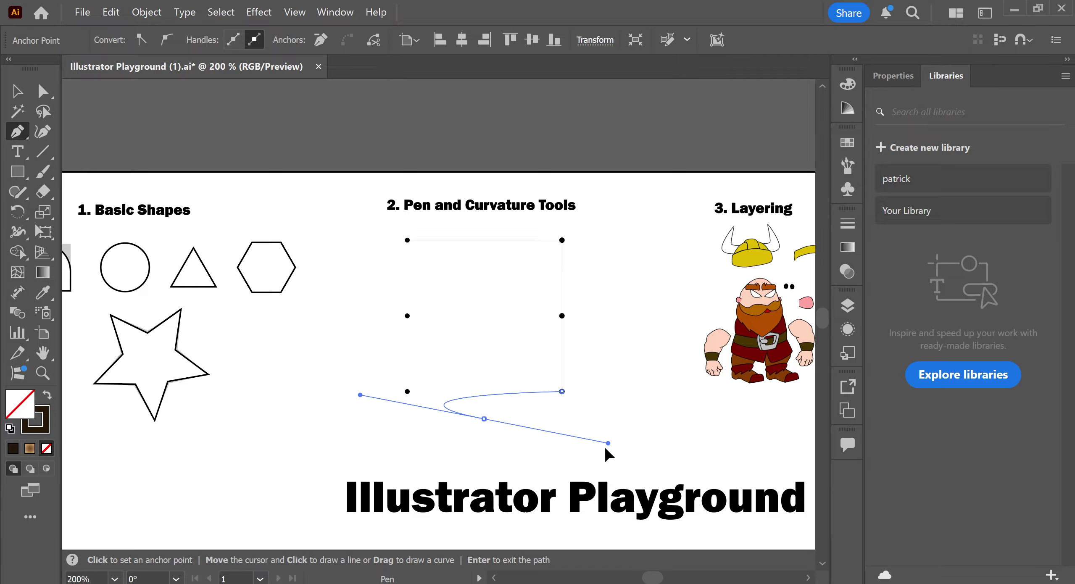
mouse_move(419, 398)
left_mouse_down()
mouse_move(412, 420)
mouse_move(583, 403)
mouse_move(452, 380)
mouse_move(464, 299)
mouse_move(457, 341)
mouse_move(502, 435)
mouse_move(463, 360)
mouse_move(443, 372)
mouse_move(443, 356)
mouse_move(405, 437)
mouse_move(420, 495)
mouse_move(621, 480)
mouse_move(597, 526)
mouse_move(414, 490)
mouse_move(372, 403)
mouse_move(503, 356)
mouse_move(524, 361)
mouse_move(414, 353)
mouse_move(390, 408)
mouse_move(399, 449)
mouse_move(391, 426)
mouse_move(429, 415)
left_mouse_up()
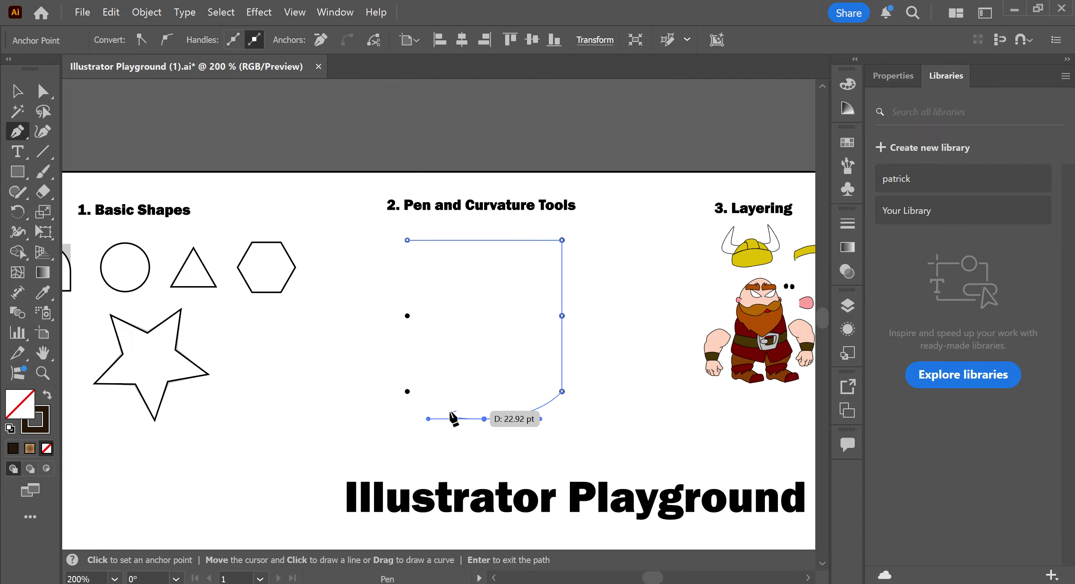
left_click(407, 391)
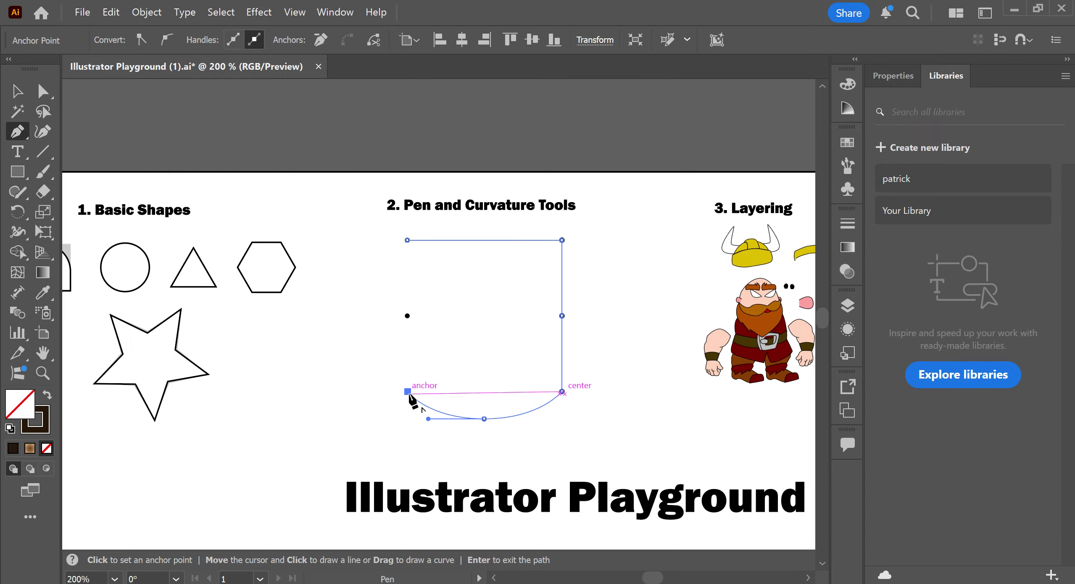
left_click(407, 315)
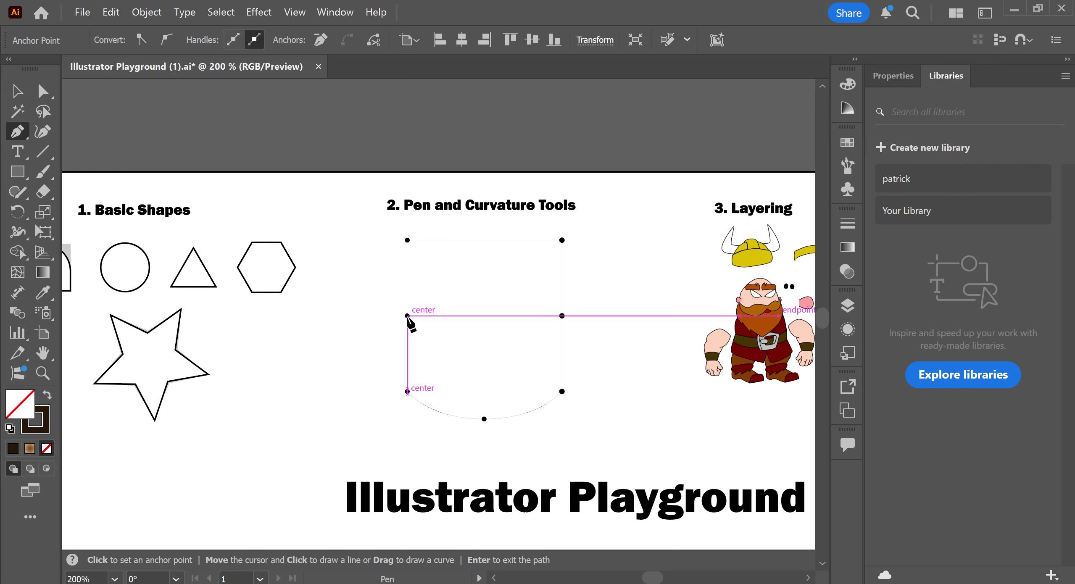
left_click(407, 240)
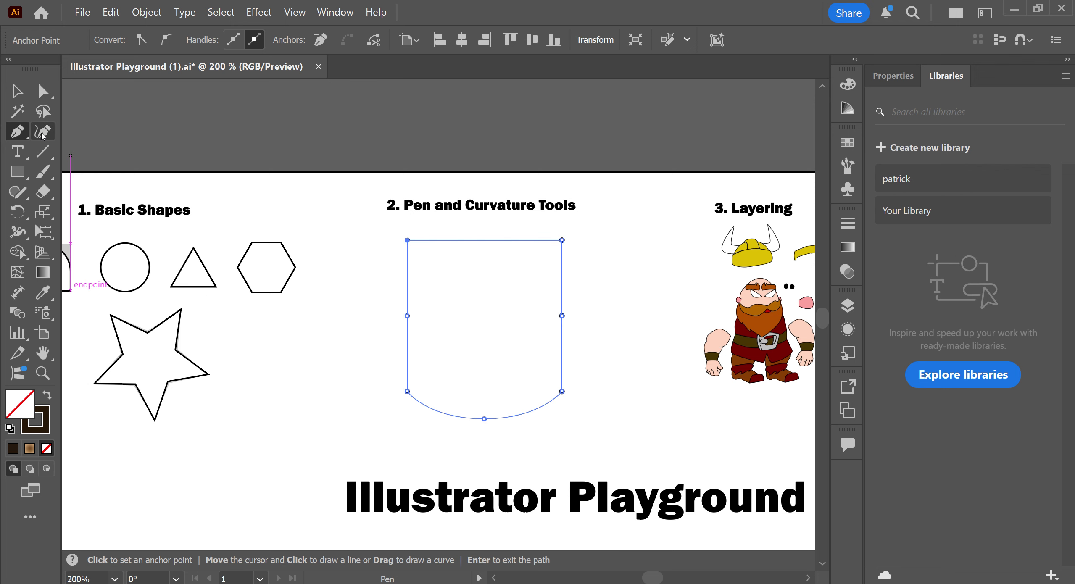
Select the shield outline, set its stroke weight to 1 pt, and deselect it
left_click(17, 91)
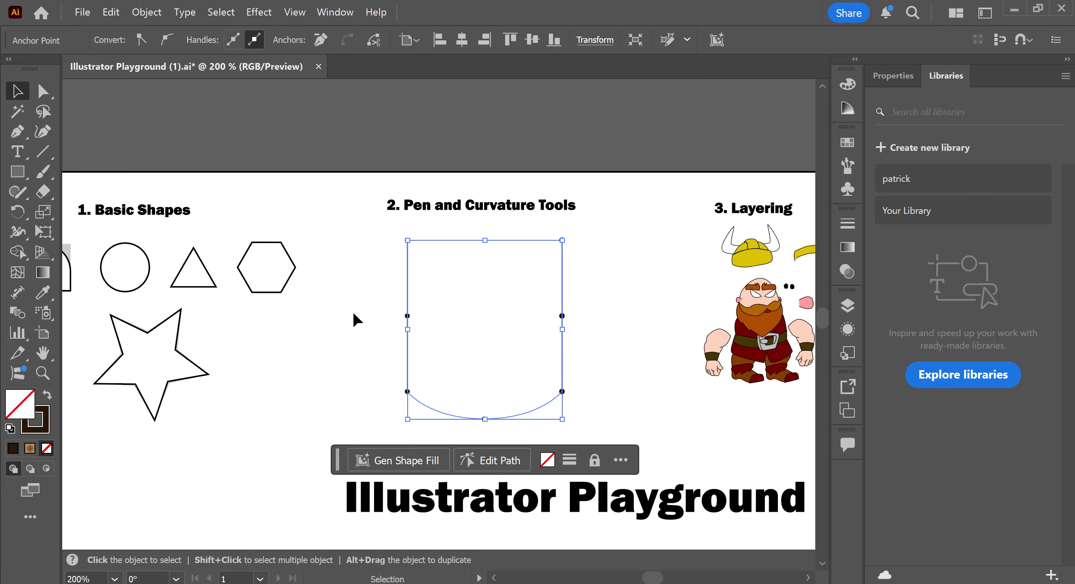
left_click(477, 222)
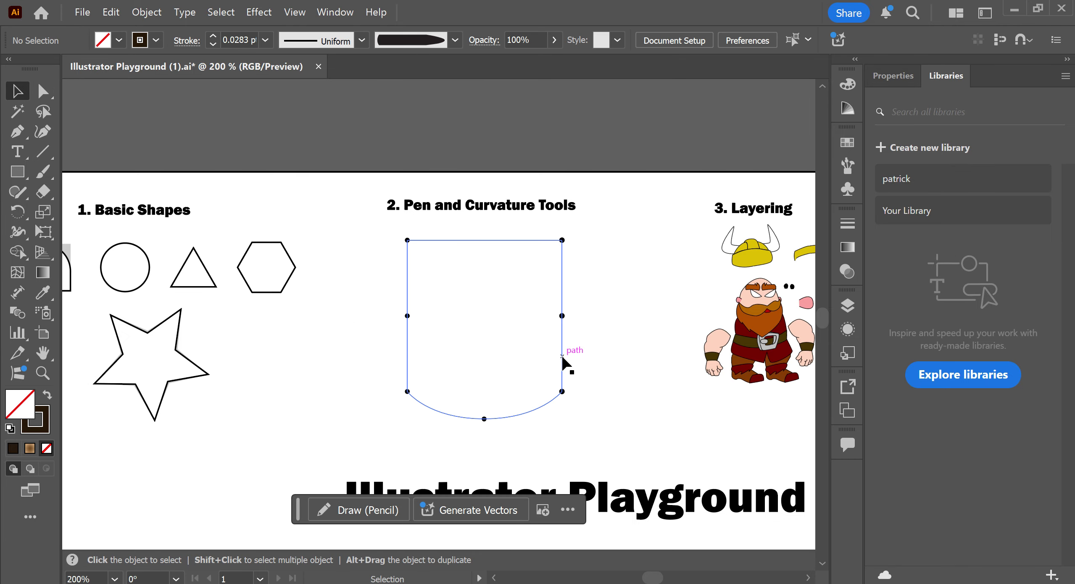
left_click_drag(601, 347, 462, 328)
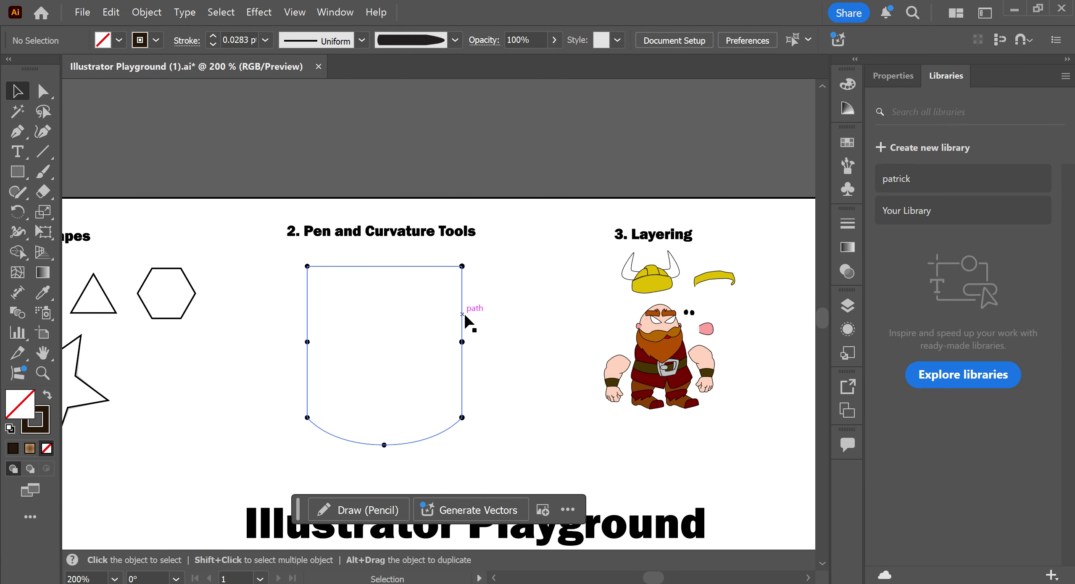
left_click(462, 321)
left_click(894, 75)
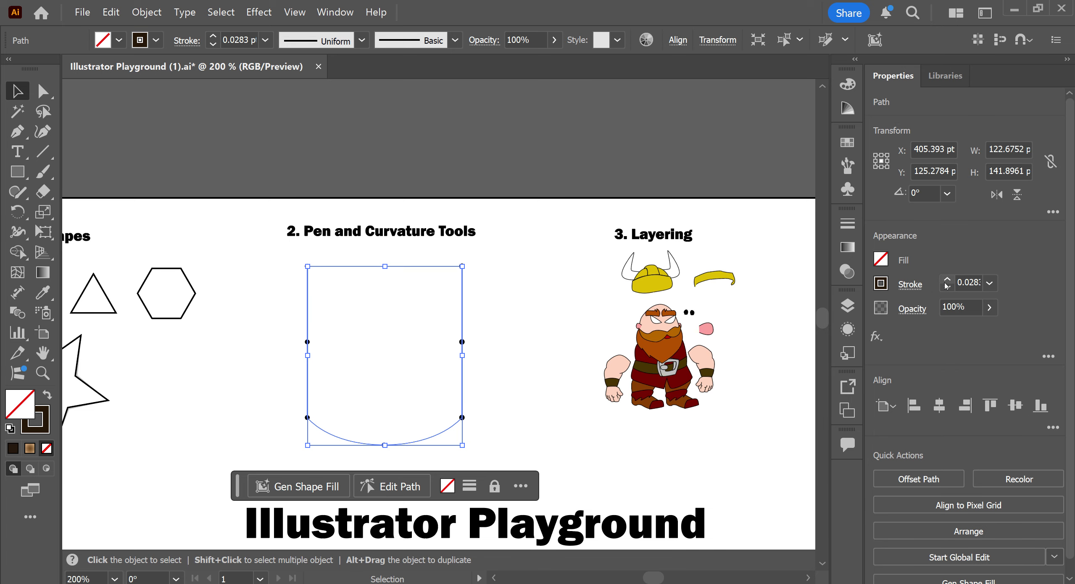
left_click(947, 282)
left_click(481, 355)
left_click_drag(481, 355, 540, 341)
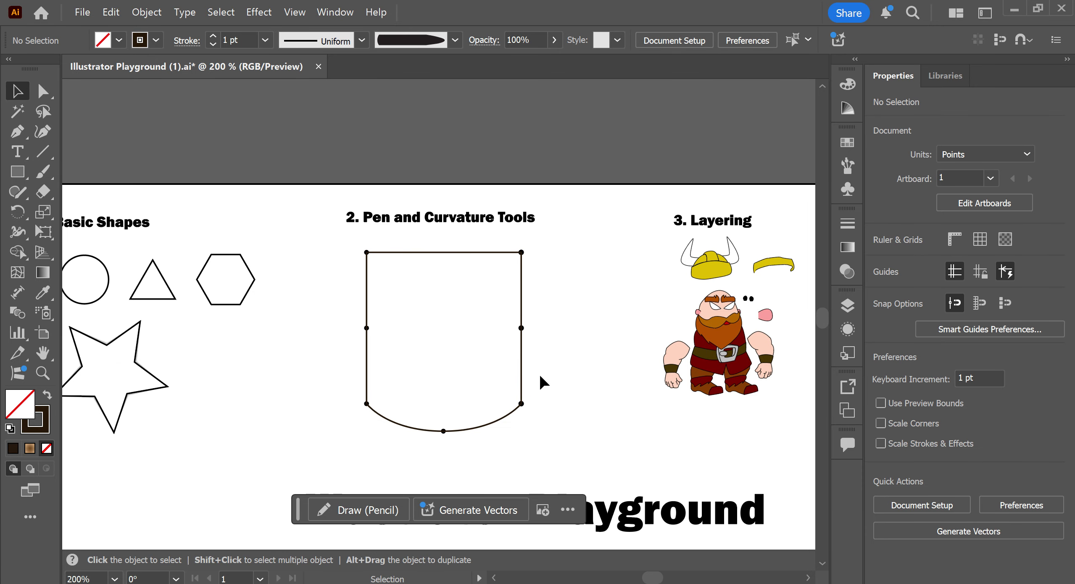
Undo and redo the last change to the shield outline, and deselect it
key("ctrl+z")
left_click(520, 366)
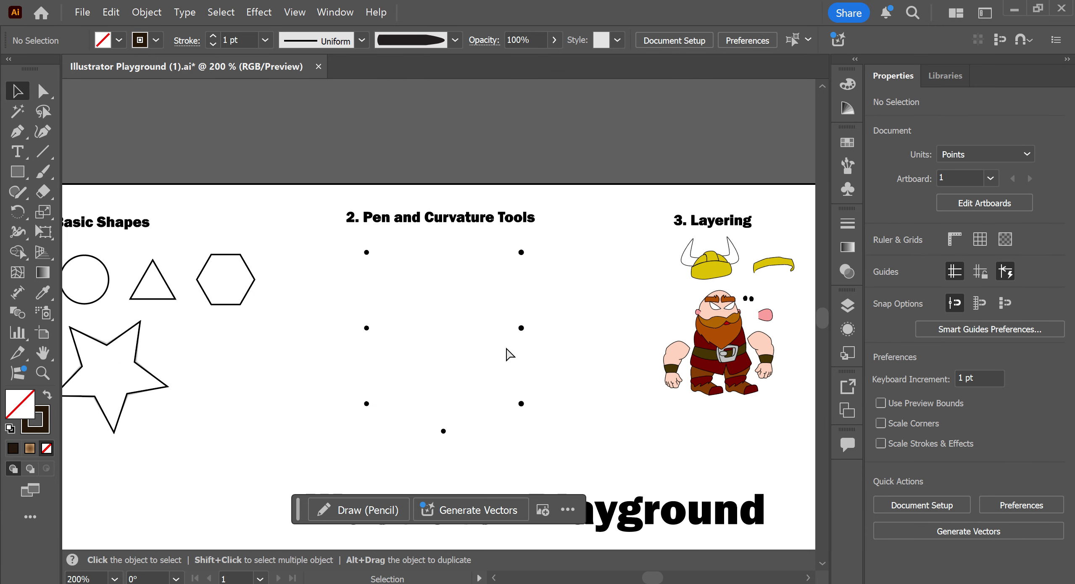
key("ctrl+shift+z")
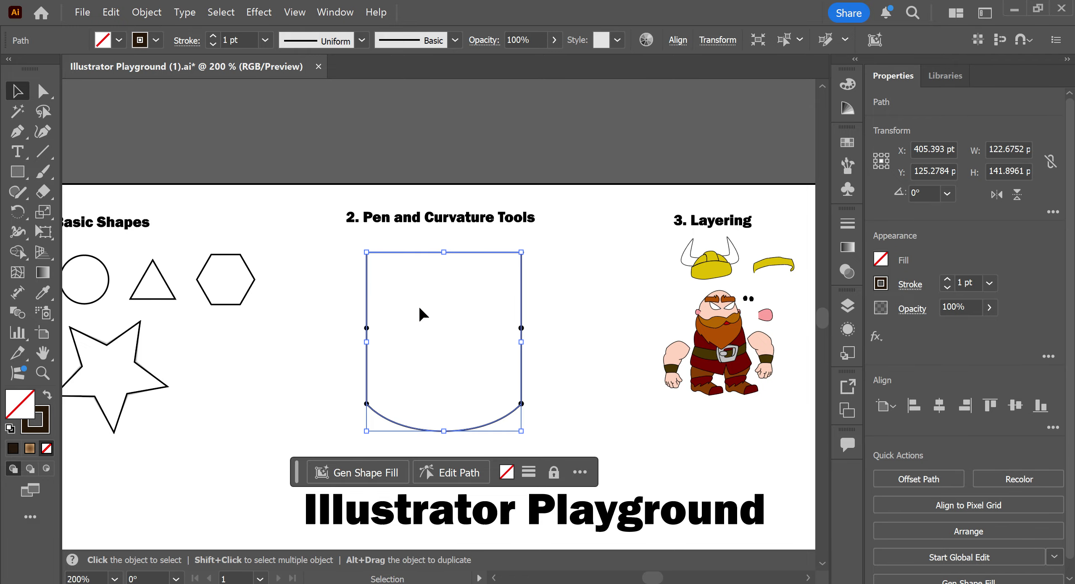
left_click(549, 315)
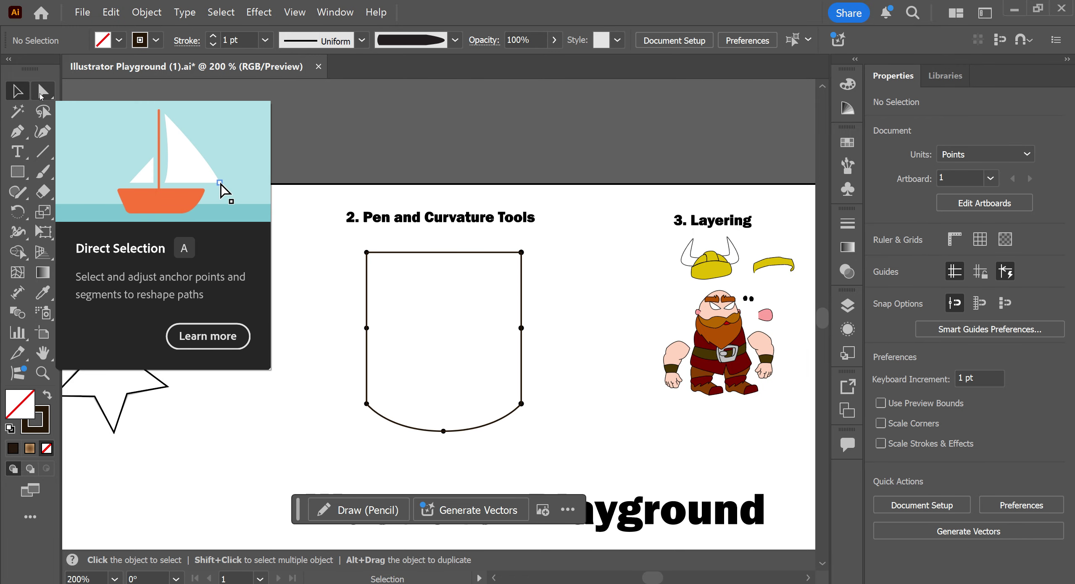
Select the shield outline and move its lower-left anchor point inward and down with the Direct Selection tool
left_click(367, 377)
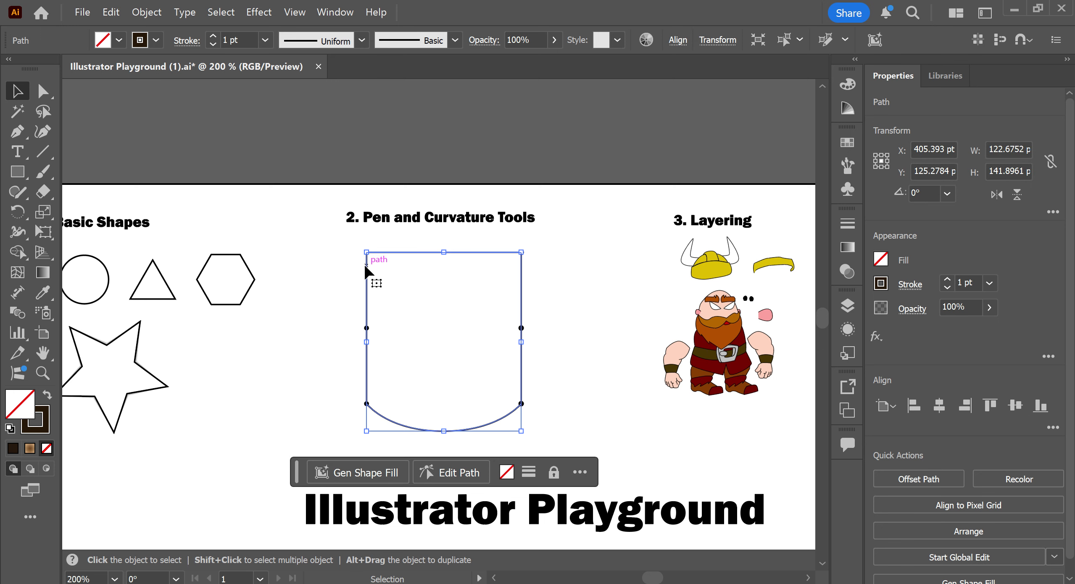
left_click(50, 90)
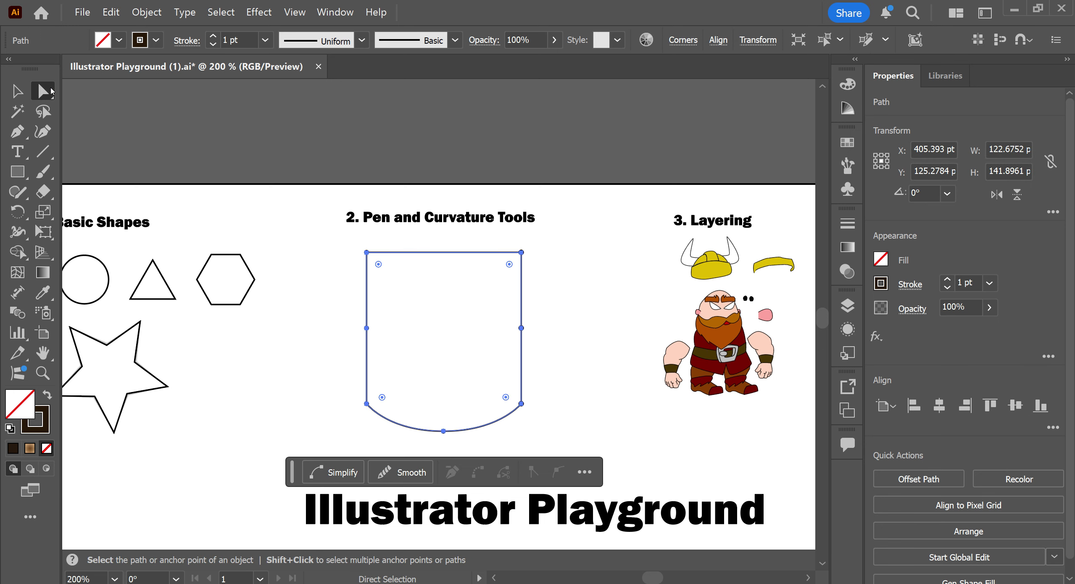
left_click_drag(368, 404, 417, 468)
Undo the anchor move, the stroke change and the whole shield outline
key("ctrl+z")
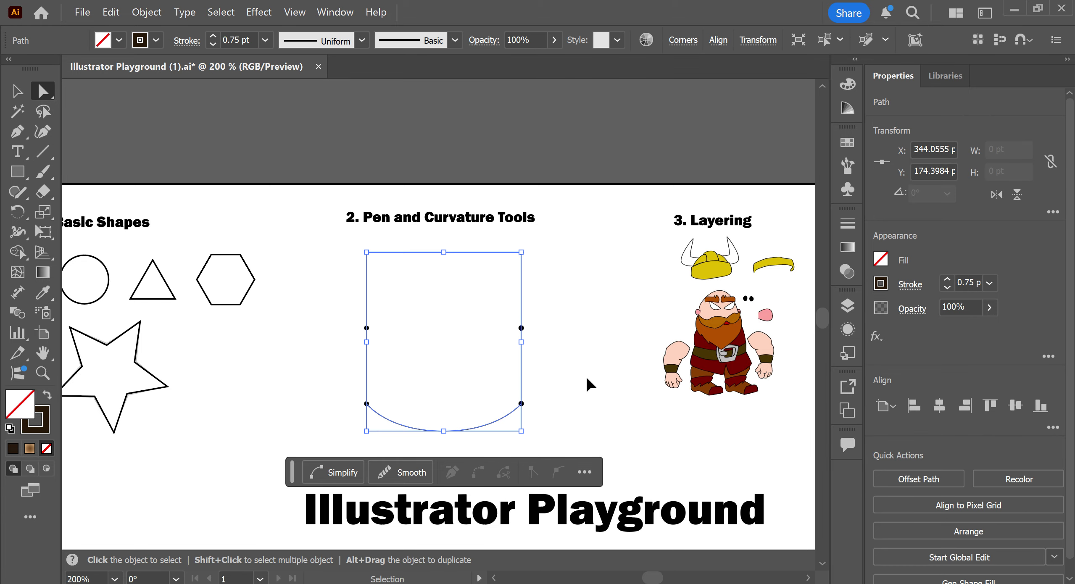
key("ctrl+z")
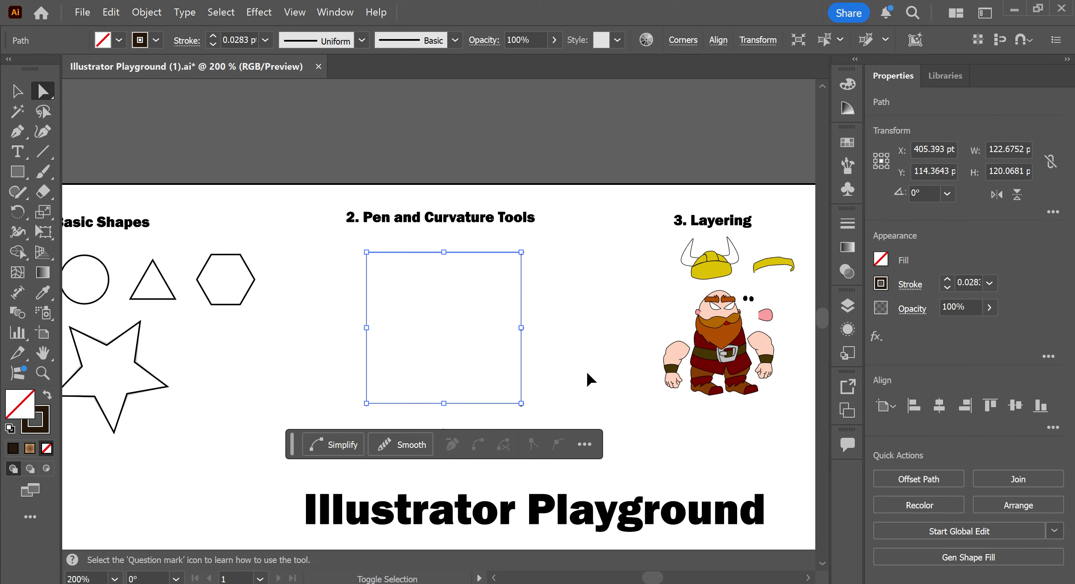
key("ctrl+z")
left_click(587, 373)
Draw a Pen path across the two top dots with a curved segment ending between the dots, and redirect the curve's incoming handle independently
left_click(17, 131)
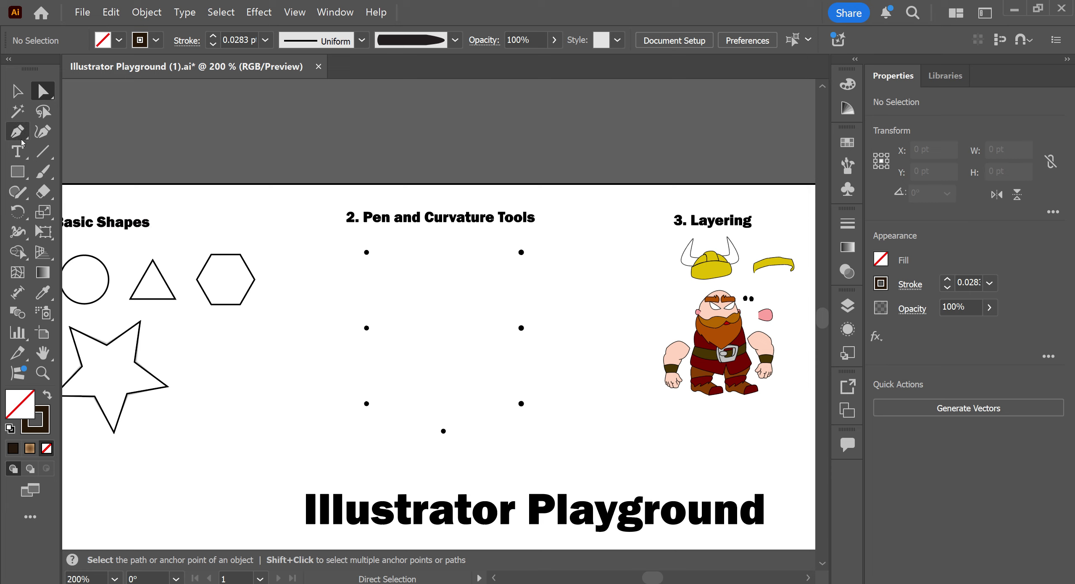
left_click(367, 252)
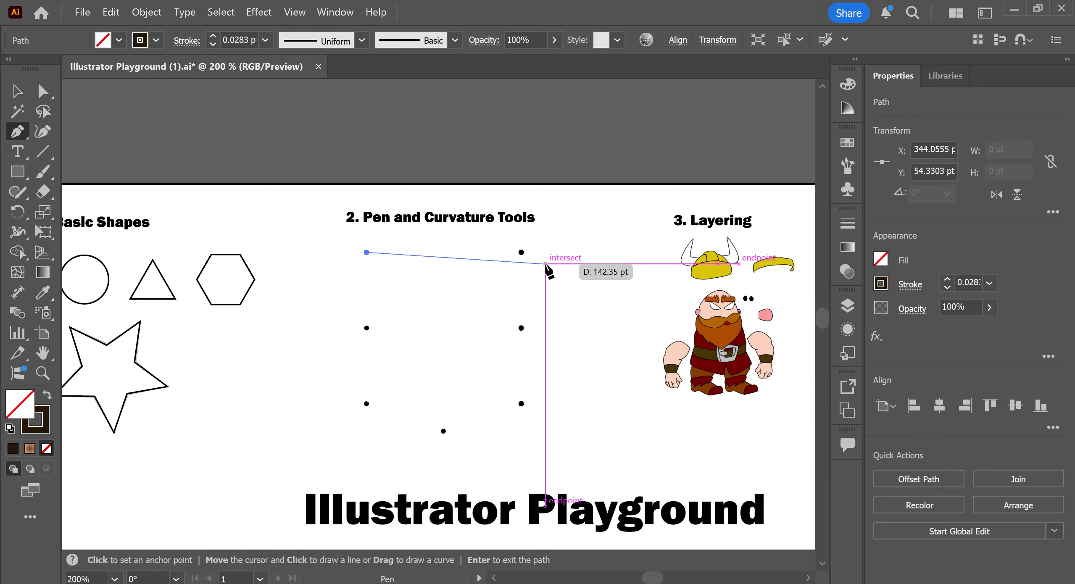
left_click(522, 252)
left_click_drag(420, 326, 474, 360)
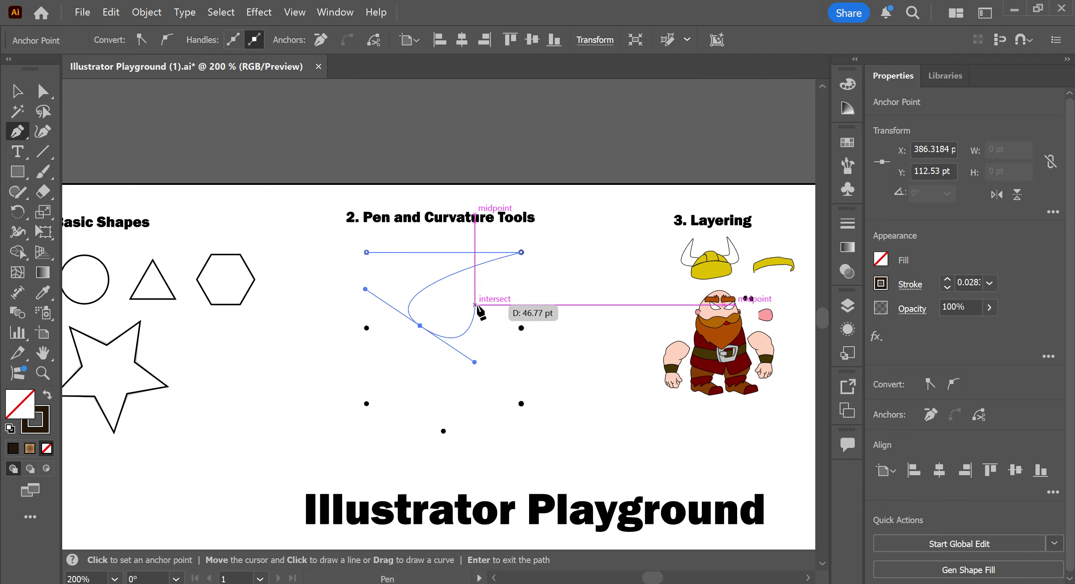
key("alt")
left_click_drag(344, 290, 396, 250)
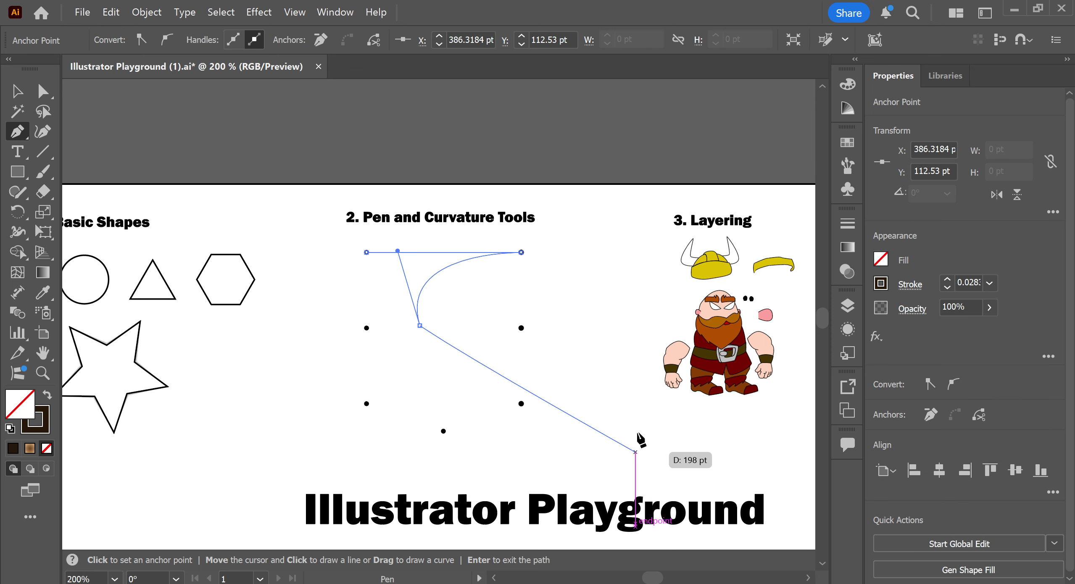
Undo the handle adjustment and the entire curved Pen path
key("ctrl+z")
key("ctrl+z")
key("ctrl+z")
key("ctrl+z")
key("ctrl+z")
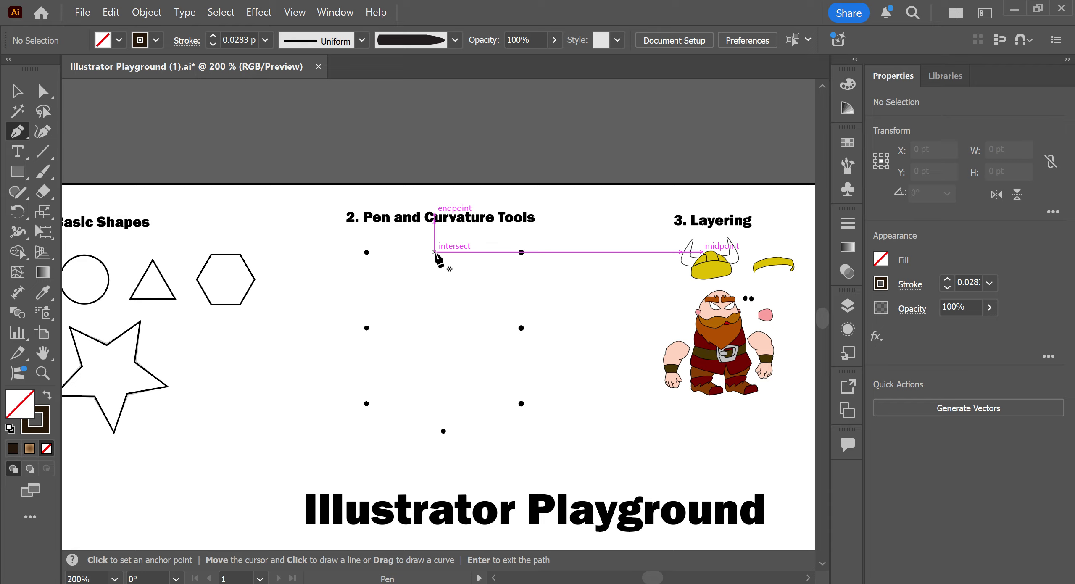
With the Curvature tool, draw straight segments from the upper-left dot to the upper-right dot and down the right-hand dots, using corner points at both right corners
left_click(42, 133)
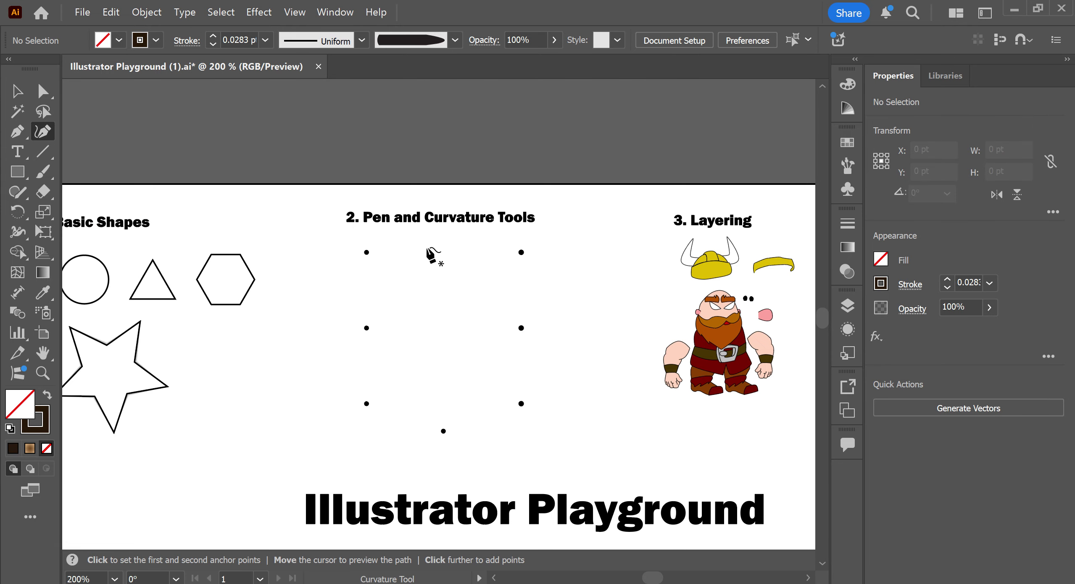
left_click(366, 252)
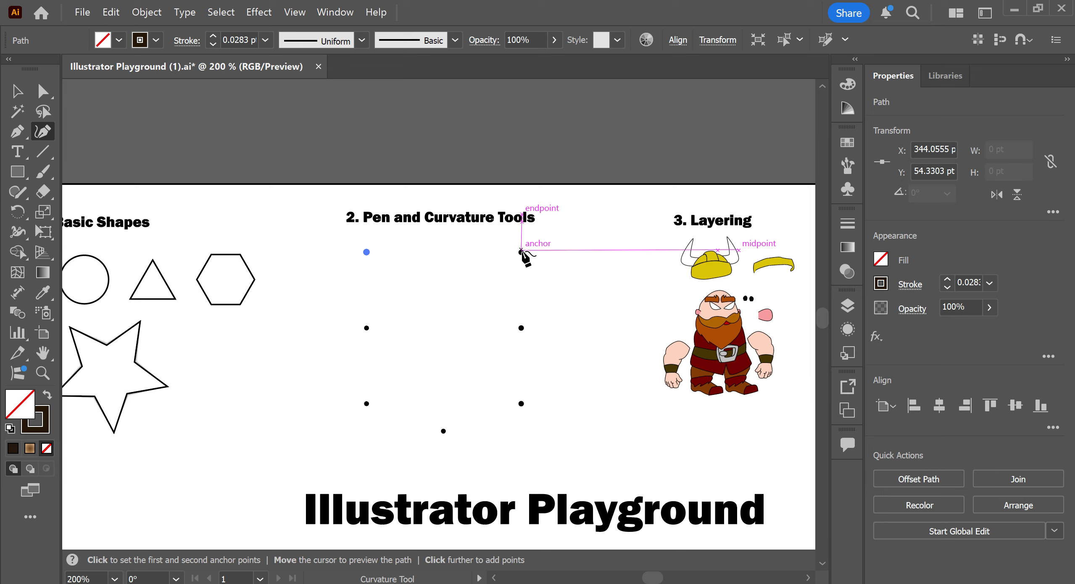
left_click(521, 252)
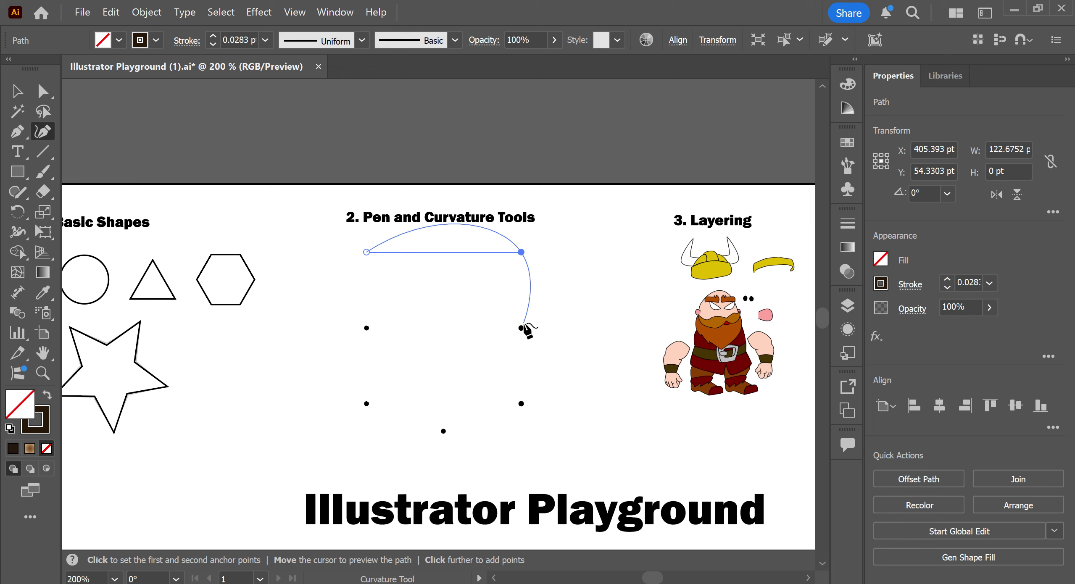
key("ctrl+z")
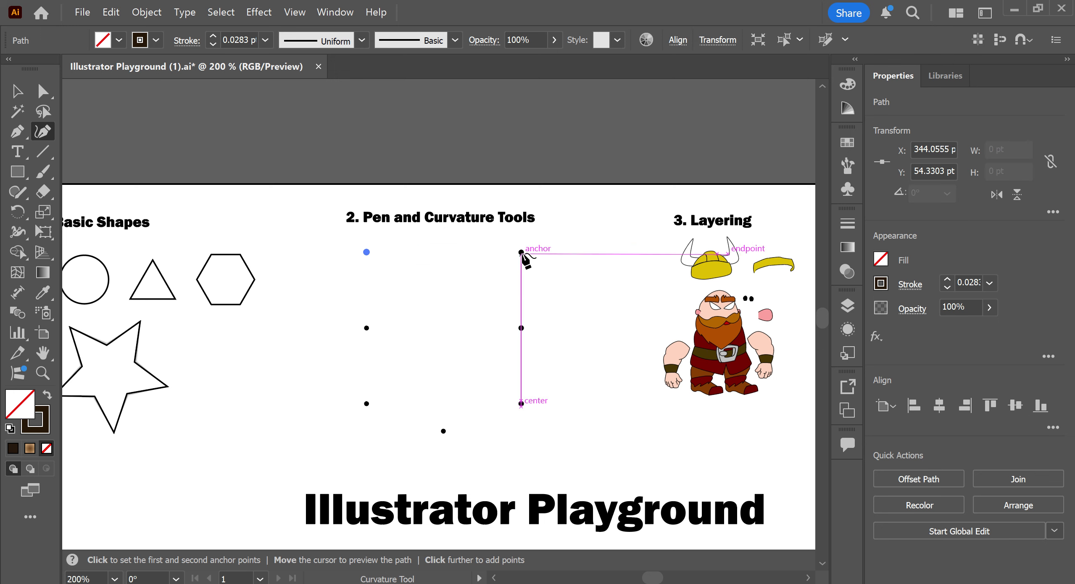
left_click(521, 252)
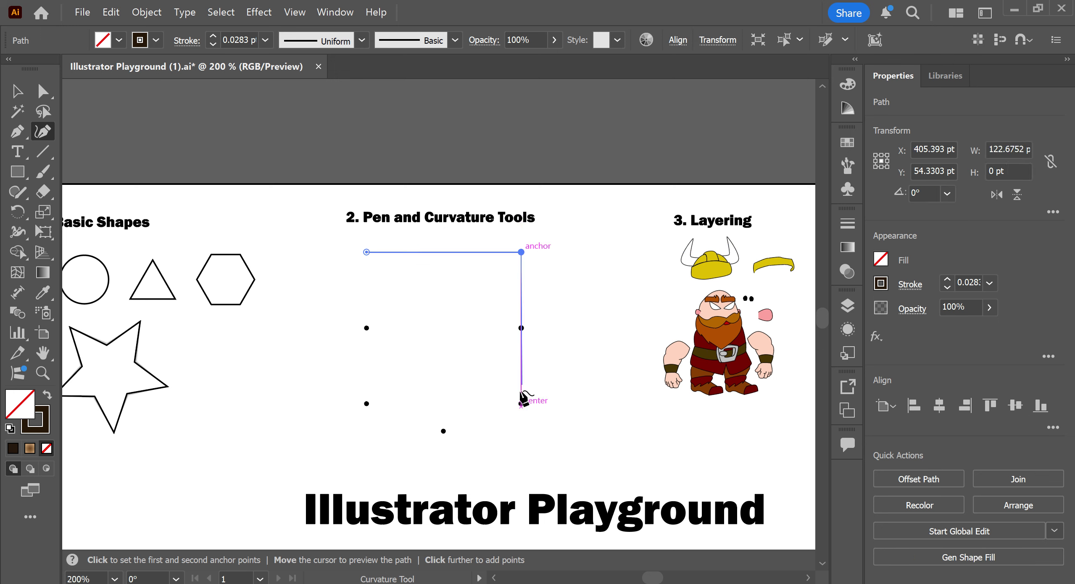
left_click(521, 328)
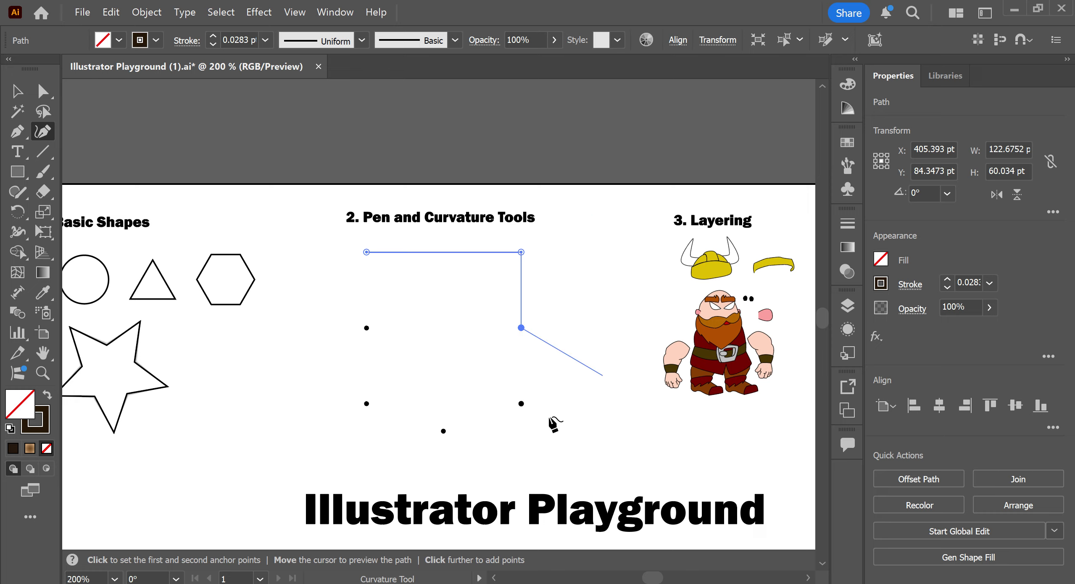
left_click(521, 404)
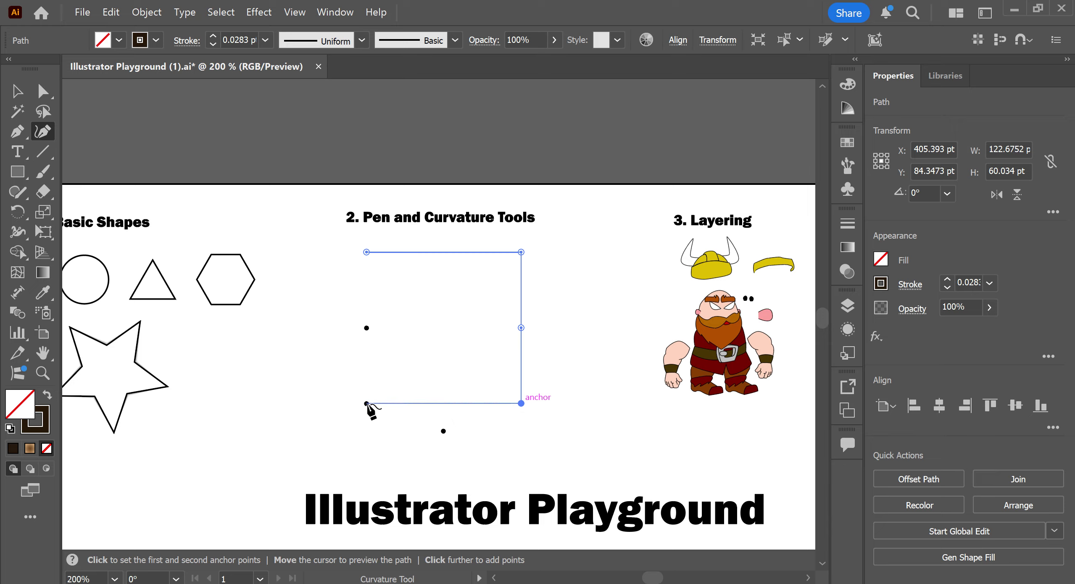
Try to extend the path from the lower-right corner to the bottom dot and the lower-left dot, and undo the bottom point
left_click(367, 404)
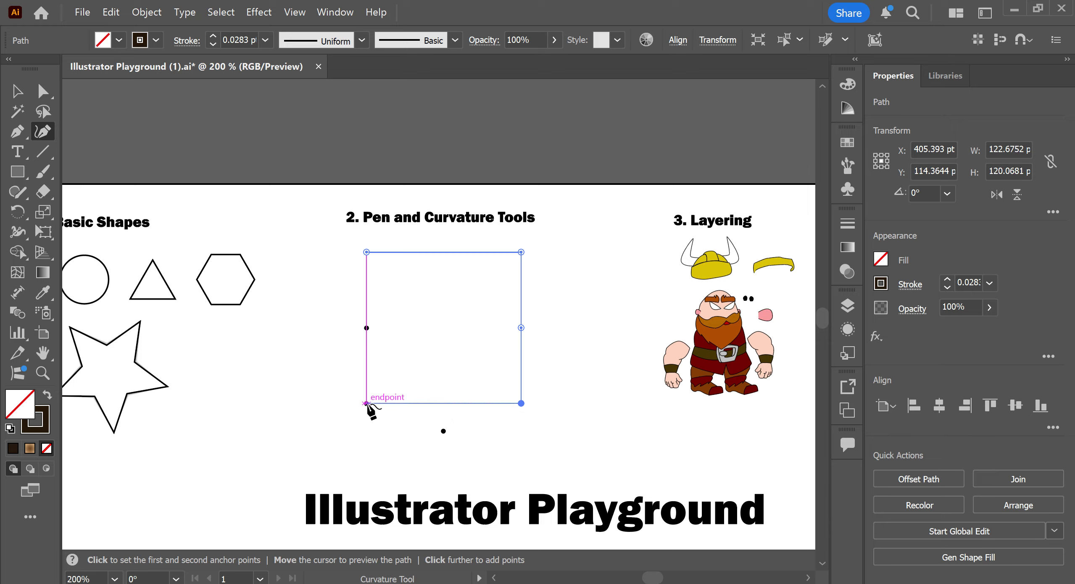
left_click(444, 430)
left_click(366, 404)
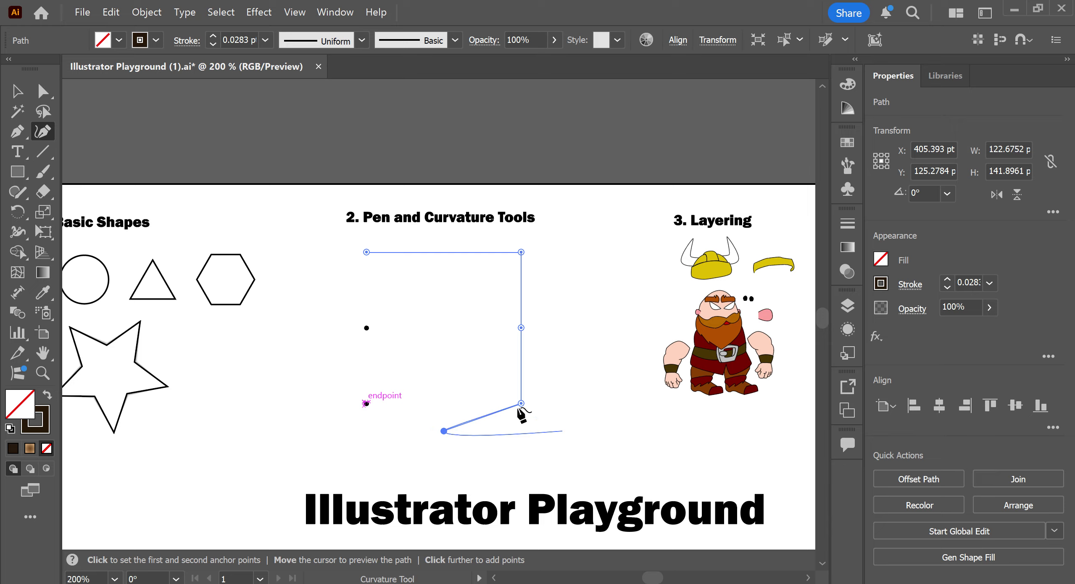
left_click(414, 419, "ctrl")
key("ctrl+z")
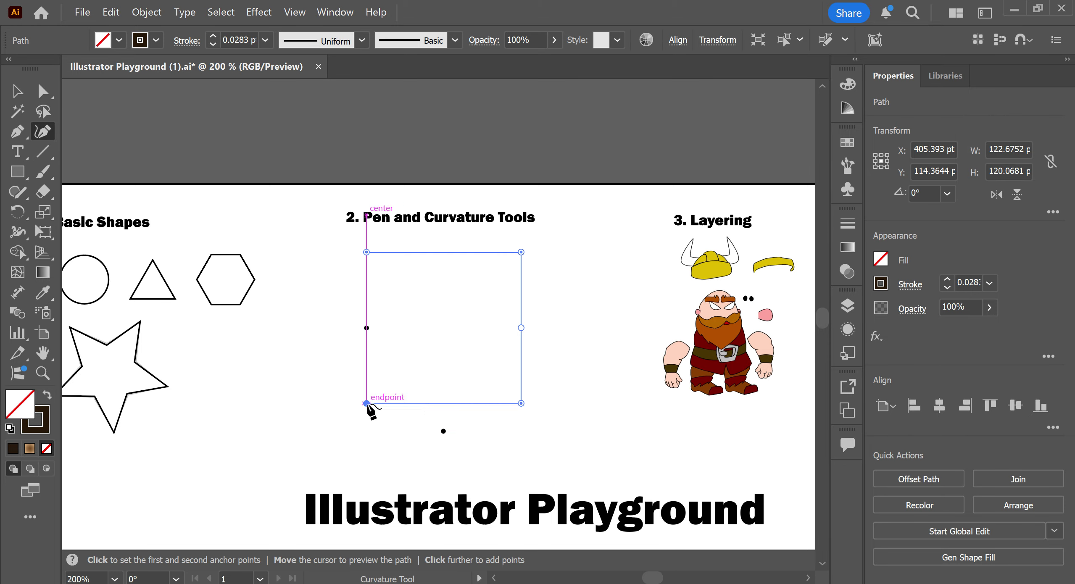
Try to curve the path from the lower-right corner directly to the lower-left dot and up to the middle-left dot, skipping the bottom dot
left_click(366, 403)
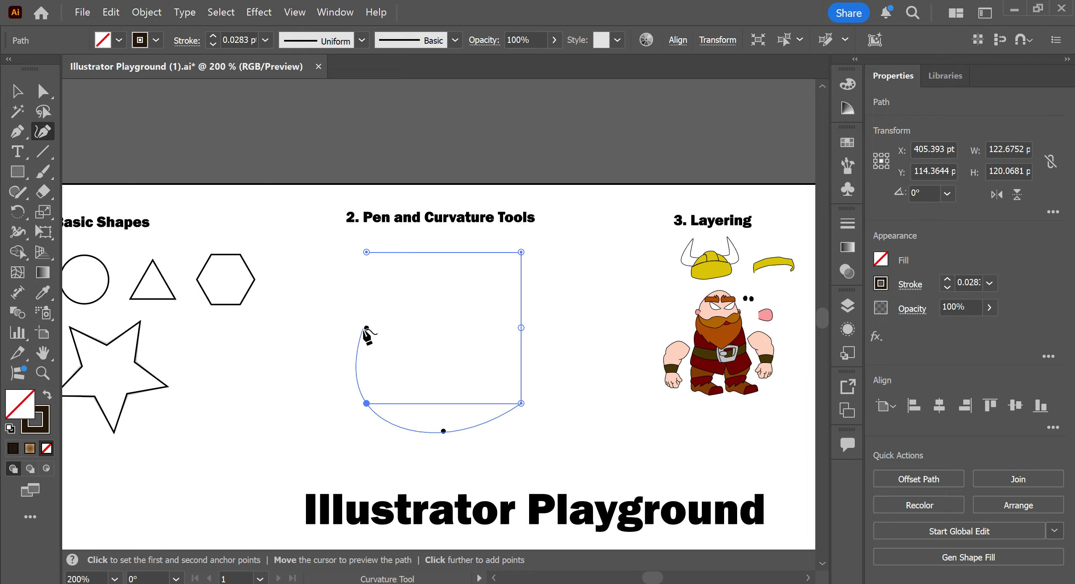
left_click(366, 328)
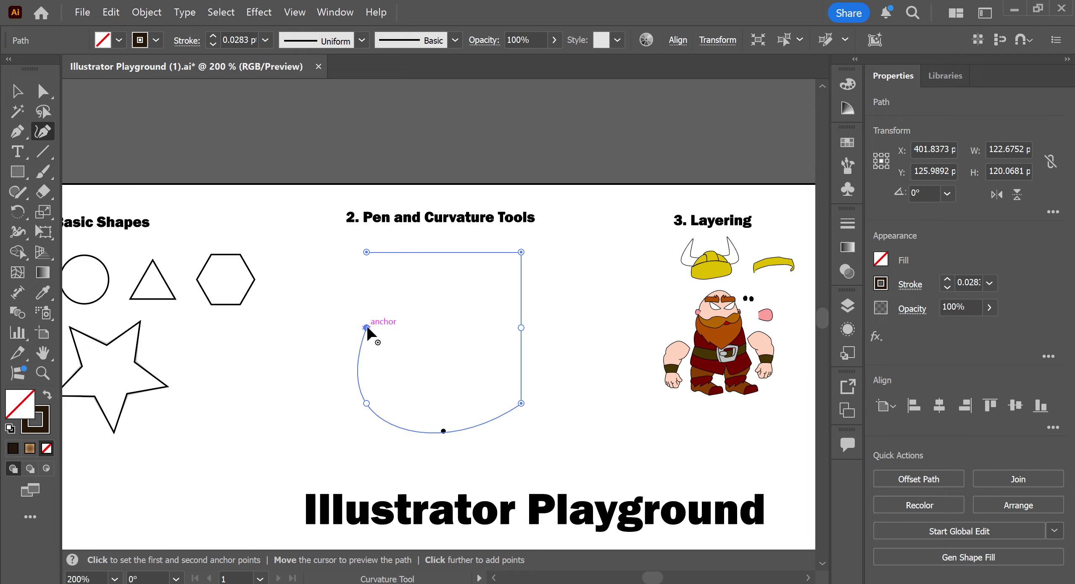
key("ctrl")
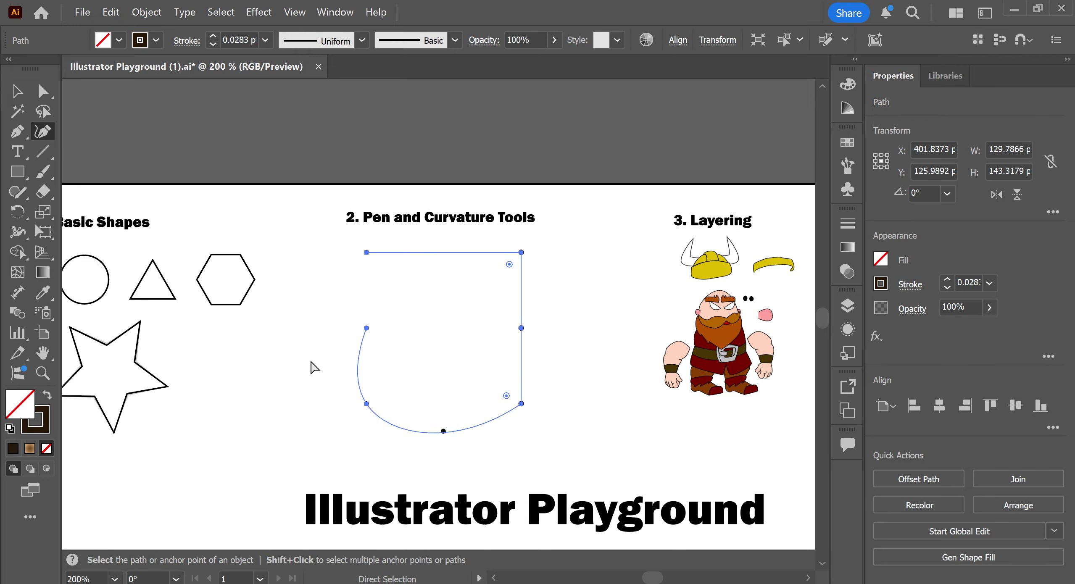
key("ctrl+z")
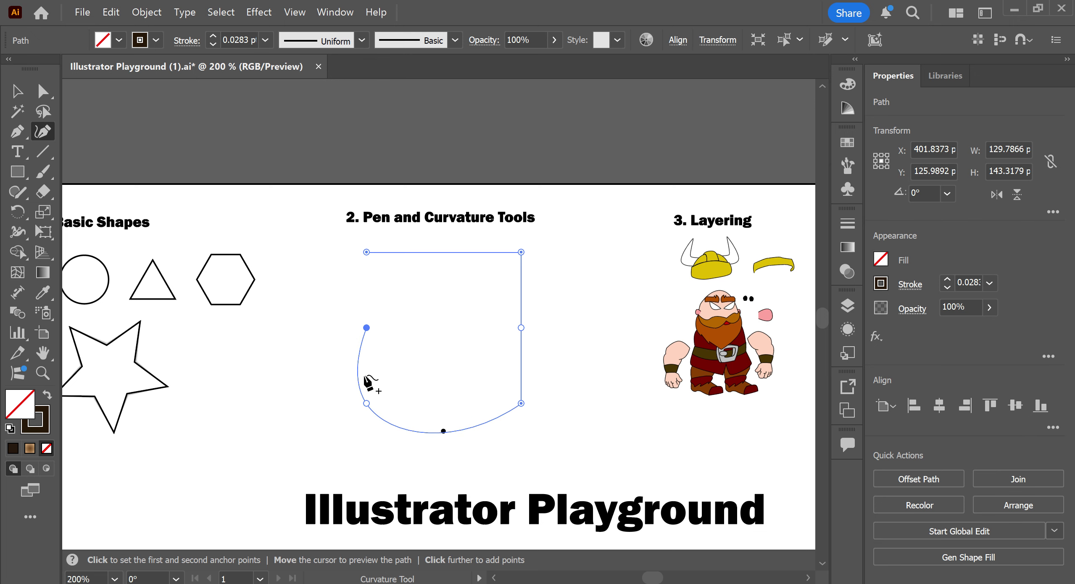
left_click(367, 328)
Undo the middle-left and lower-left points, returning the Curvature path to its lower-right corner
key("ctrl+z")
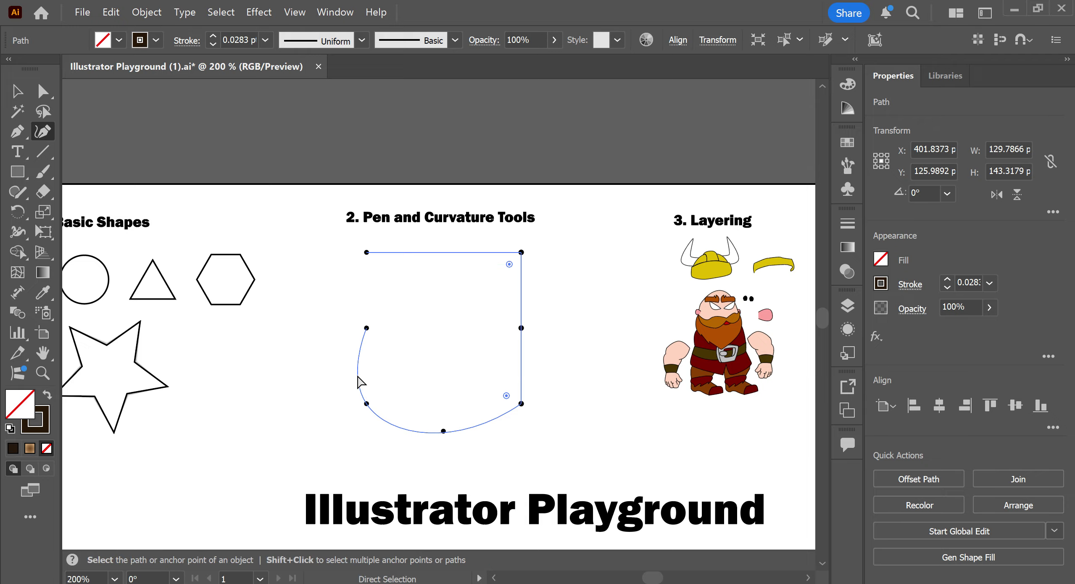
key("ctrl+z")
key("ctrl+z")
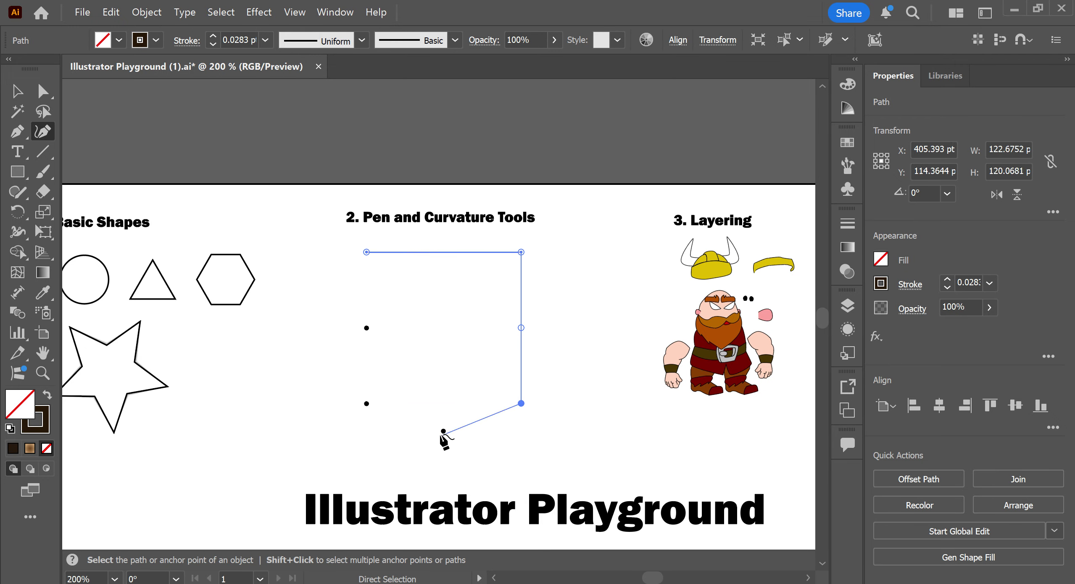
Curve the shield's lower edge through a smooth point on the bottom dot to a corner point on the lower-left dot
left_click(444, 431)
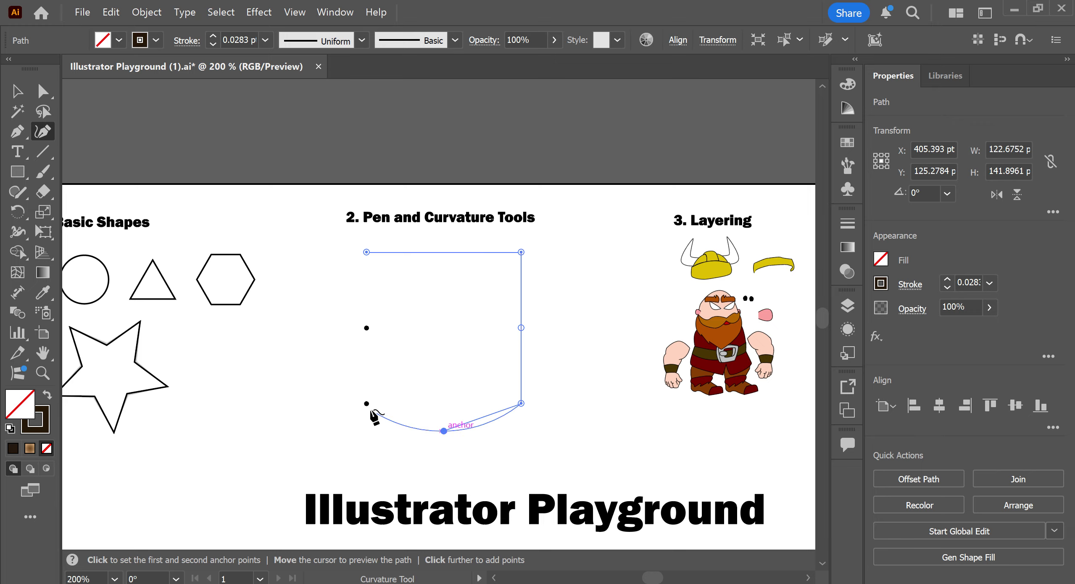
left_click(367, 402)
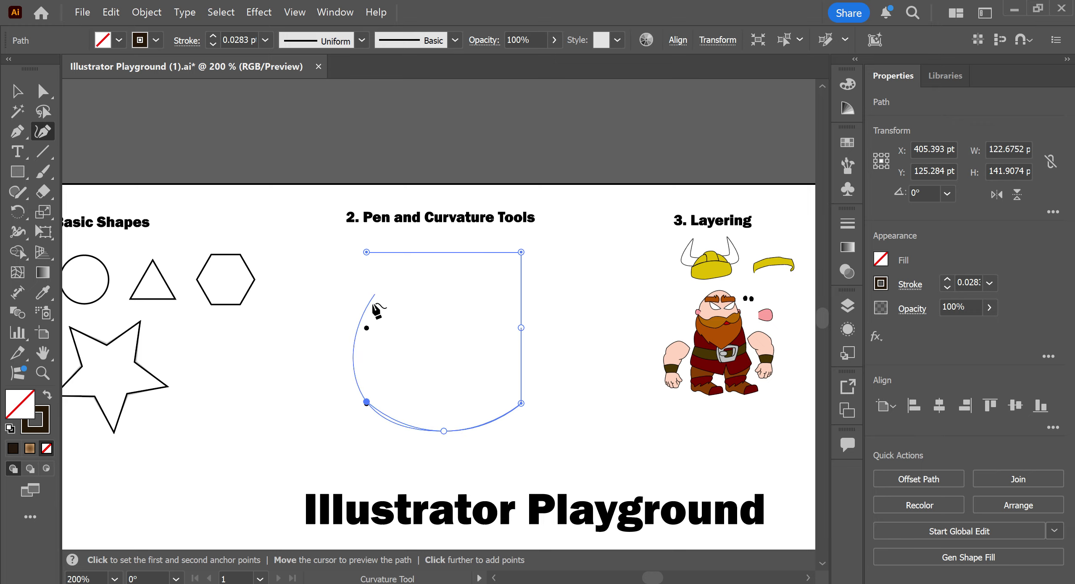
left_click(367, 327)
key("ctrl+z")
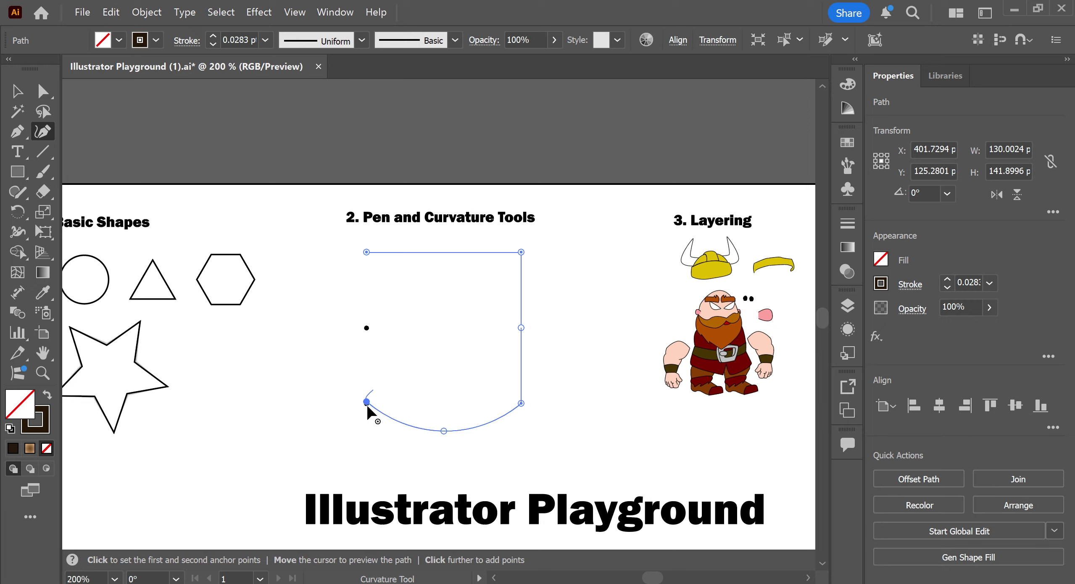
key("ctrl+z")
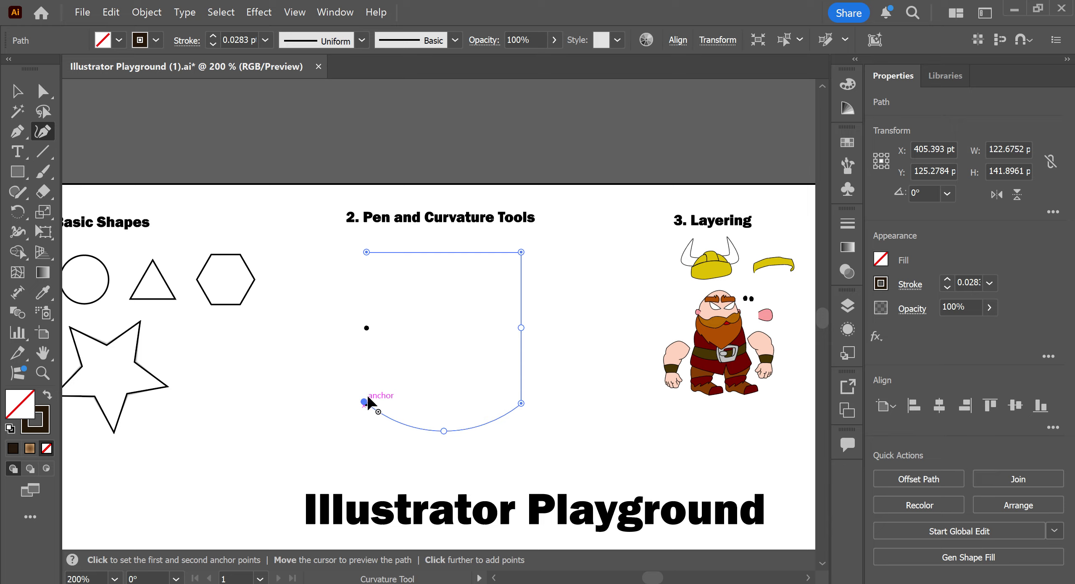
key("ctrl")
left_click(367, 403)
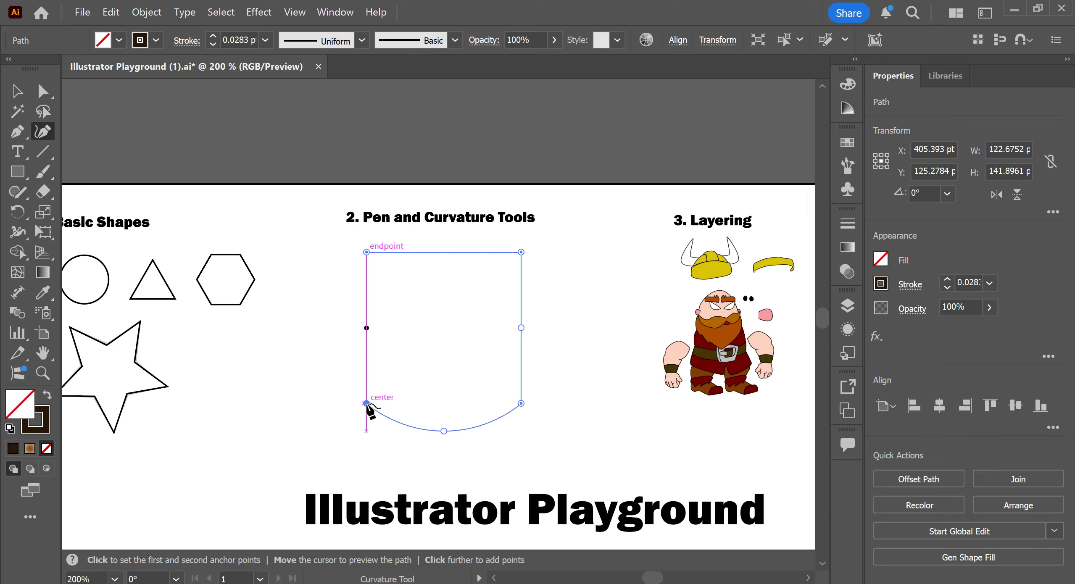
Close the shield with straight segments through the middle-left dot to the upper-left starting point, and switch to the Selection tool
left_click(365, 328)
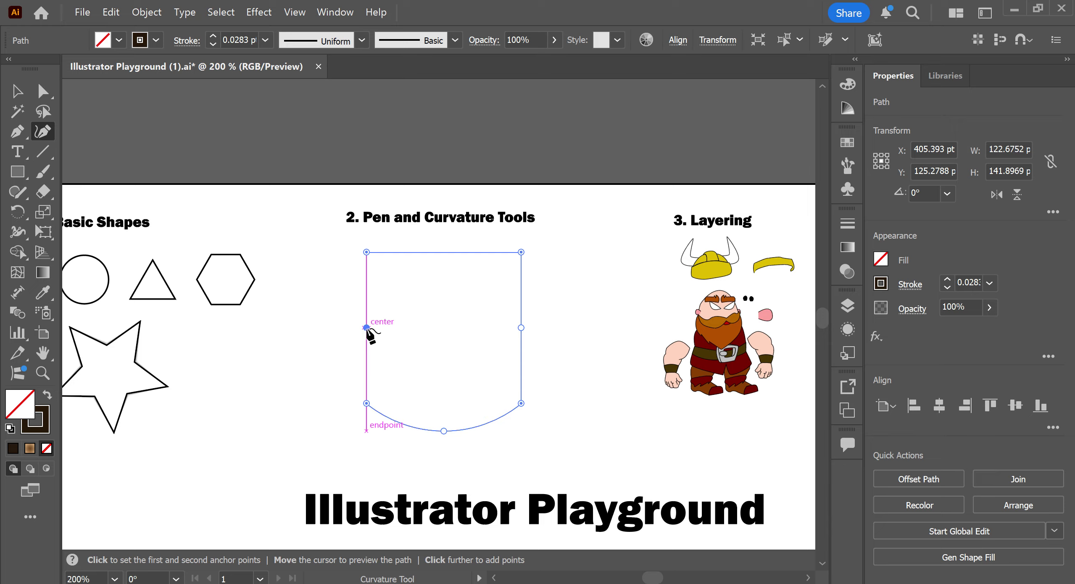
left_click(367, 253)
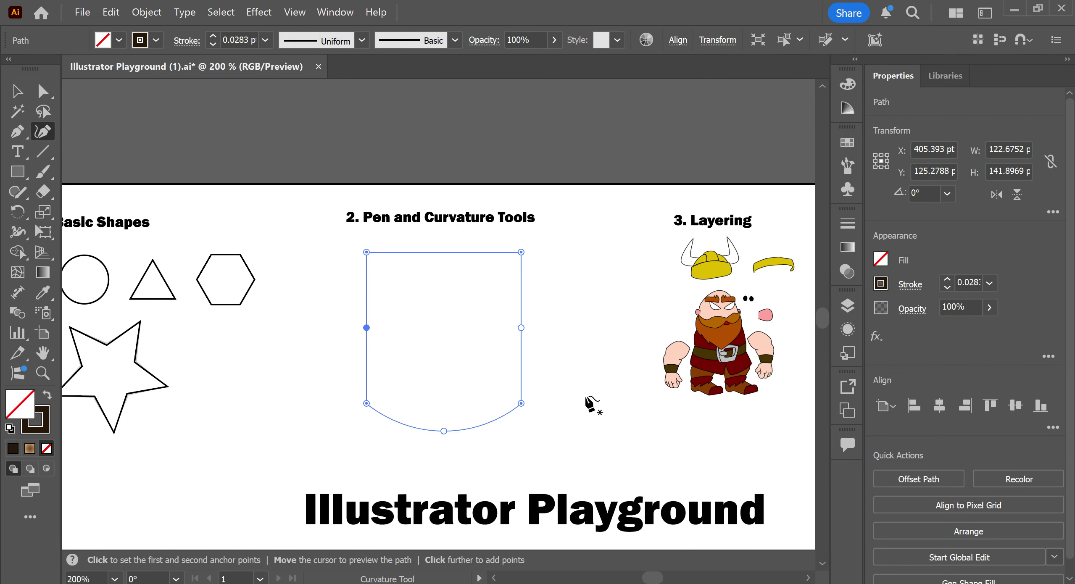
key("ctrl")
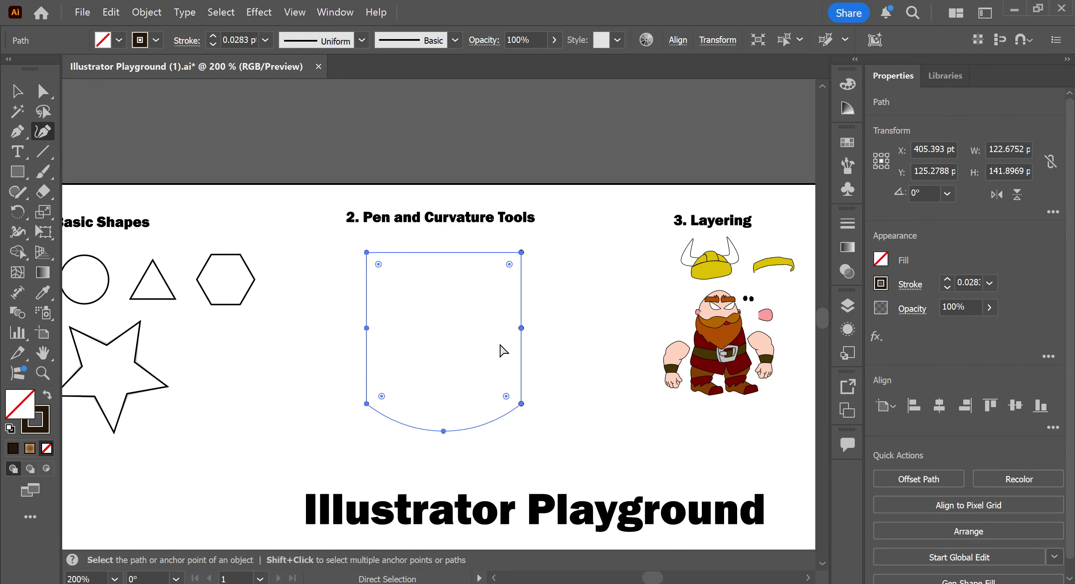
left_click(367, 252)
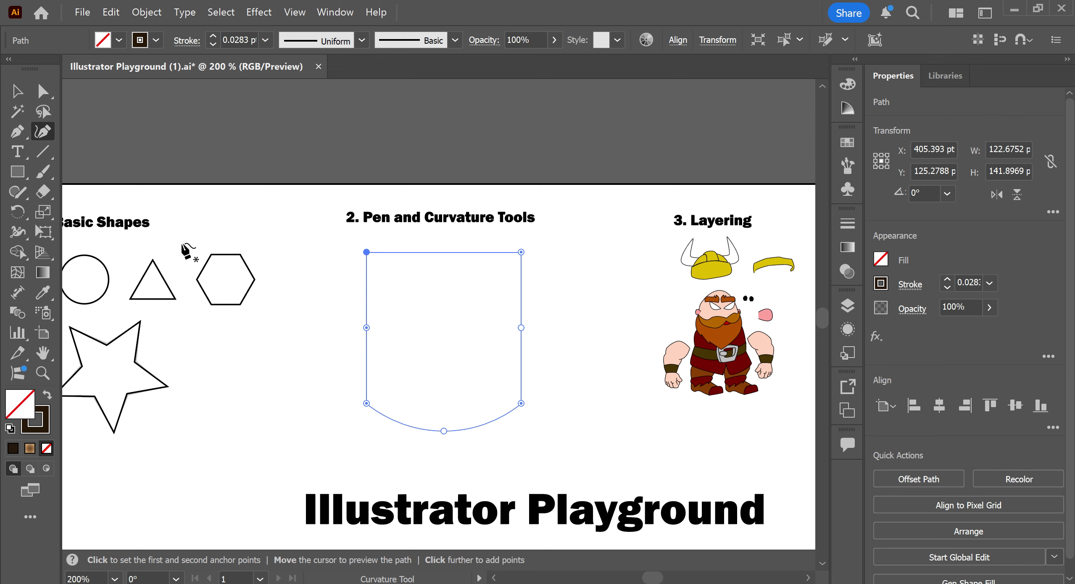
left_click(17, 93)
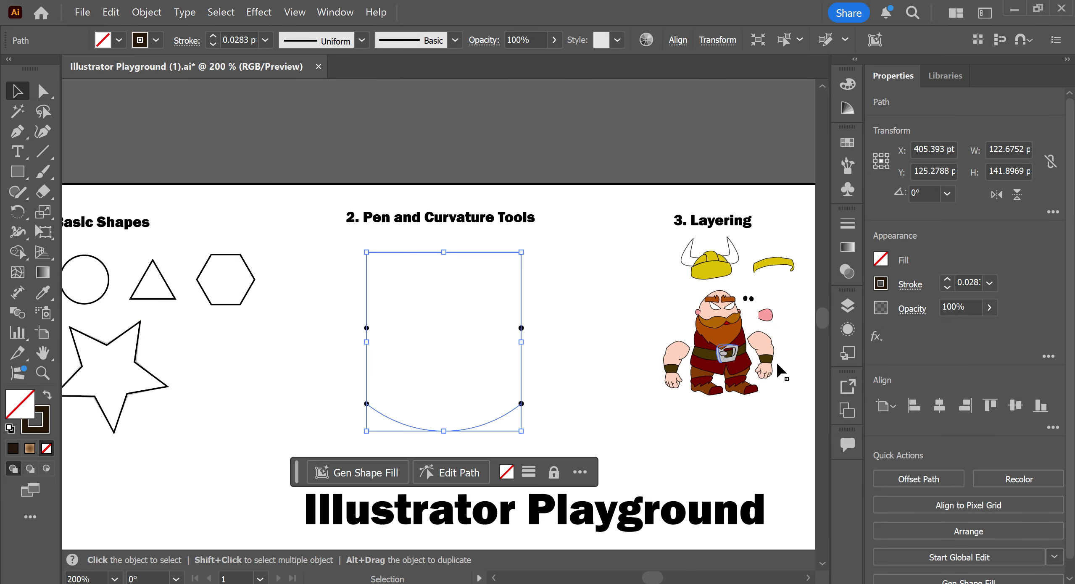